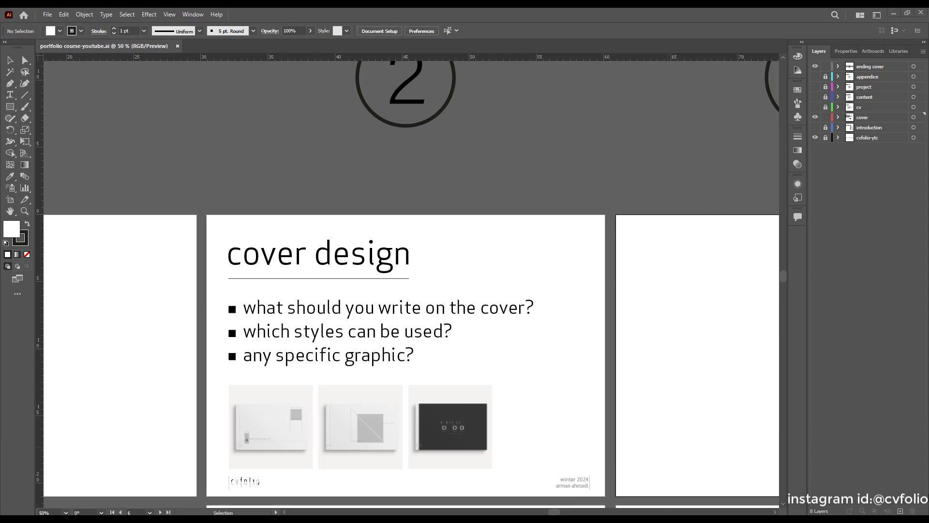
Zoom out from the cover slide until all six numbered artboard columns are visible.
scroll(697, 497, "down", 1)
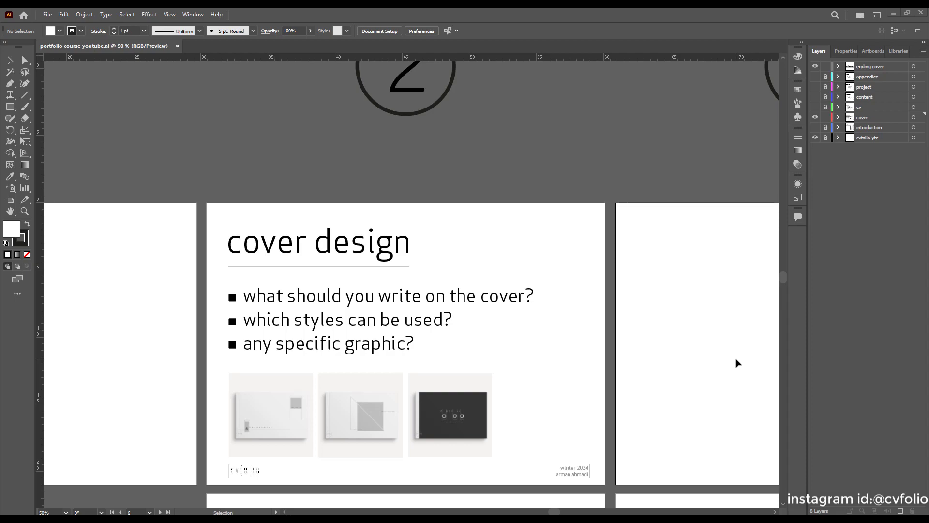
scroll(468, 326, "down", 3)
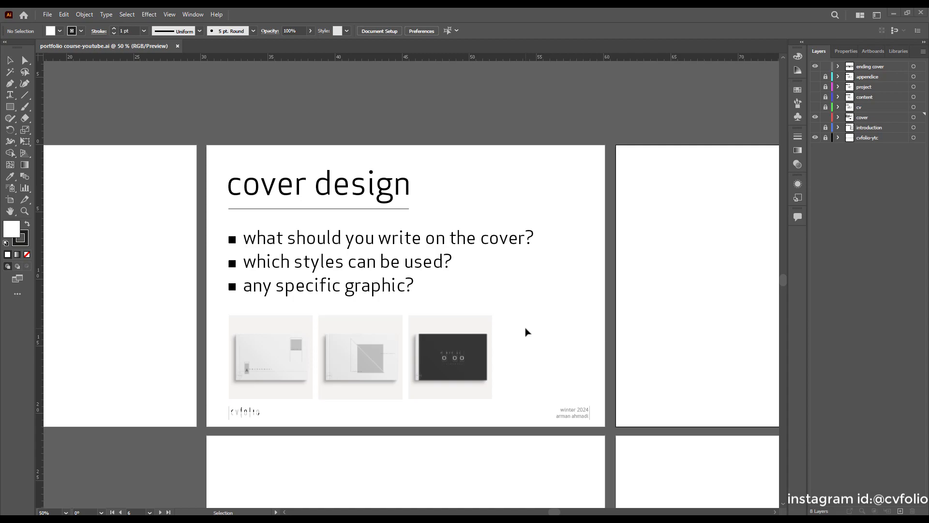
left_click(25, 211)
left_click_drag(485, 212, 431, 245)
scroll(508, 312, "down", 3)
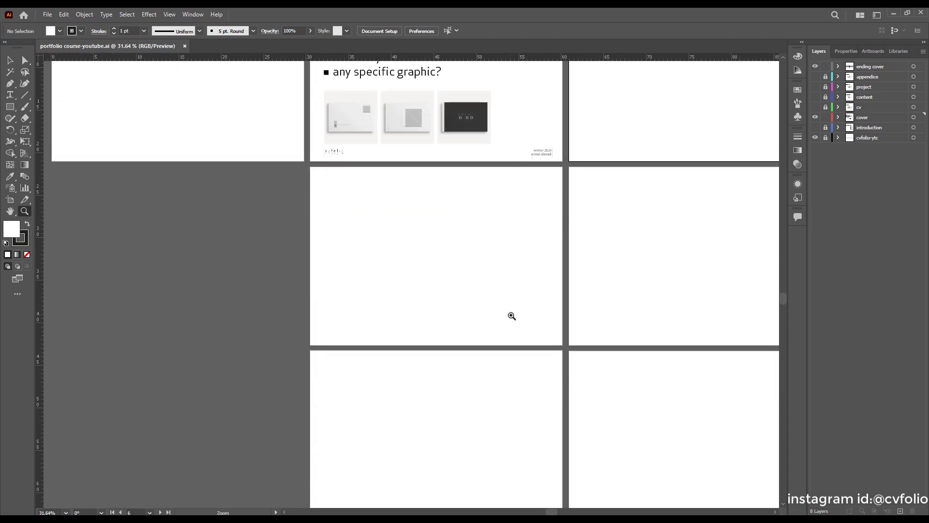
scroll(464, 326, "down", 2)
scroll(445, 332, "down", 3)
scroll(443, 332, "down", 2)
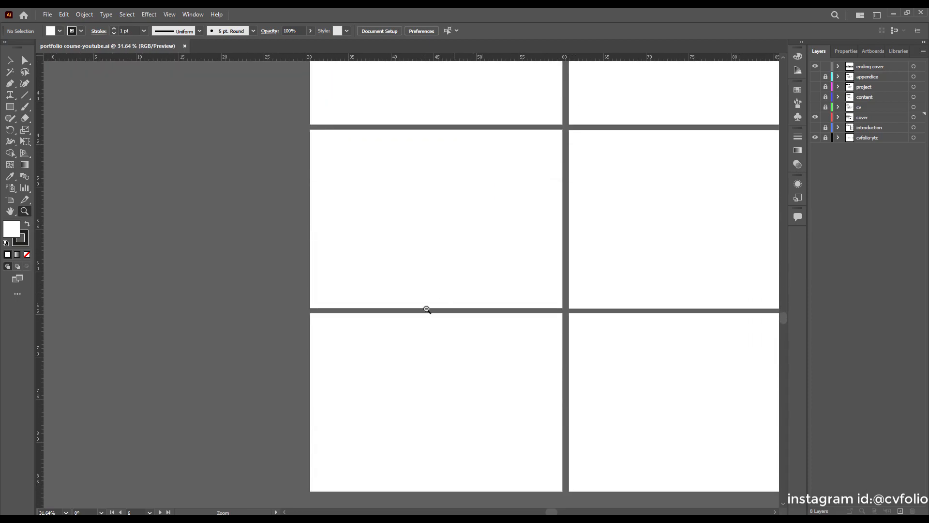
left_click_drag(435, 303, 394, 338)
scroll(467, 391, "up", 2)
scroll(466, 391, "up", 1)
left_click_drag(481, 271, 435, 304)
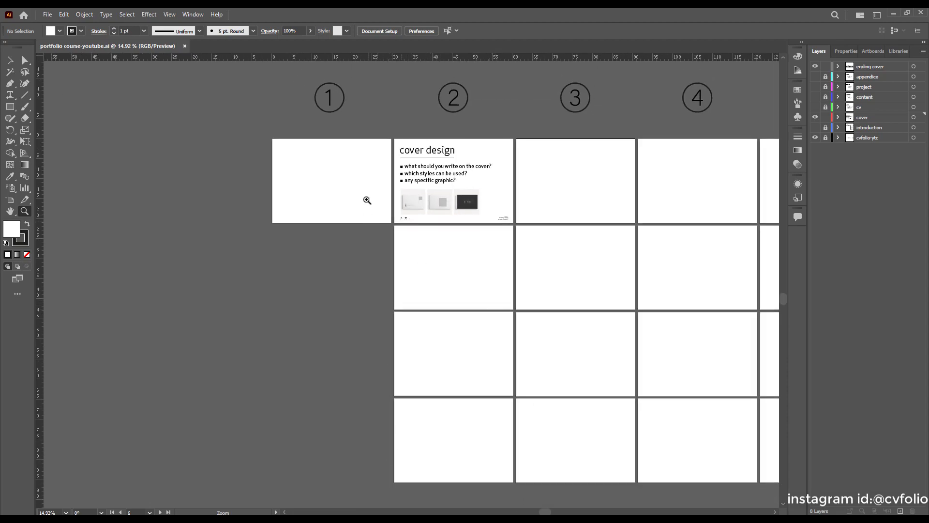
scroll(491, 213, "up", 1)
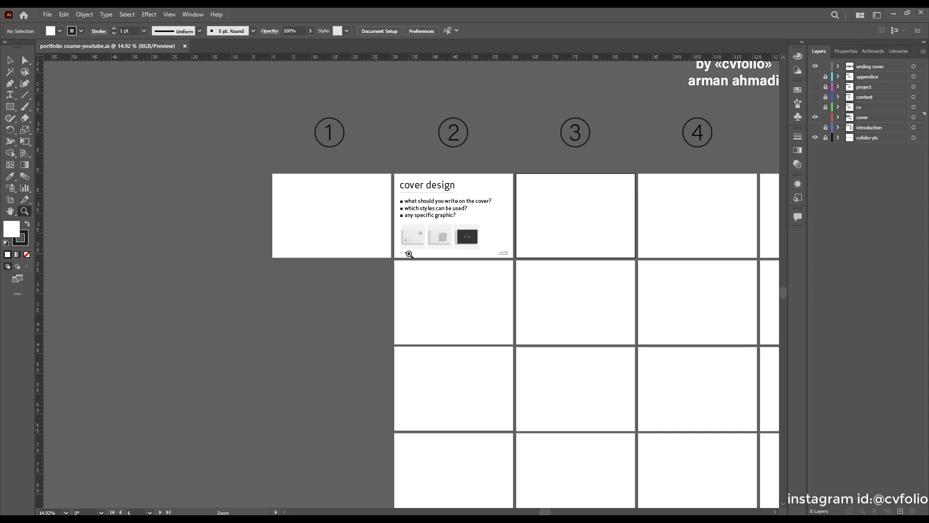
scroll(409, 254, "down", 2)
left_click_drag(408, 254, 592, 242)
left_click_drag(576, 195, 633, 187)
scroll(574, 261, "up", 2)
scroll(573, 267, "down", 3)
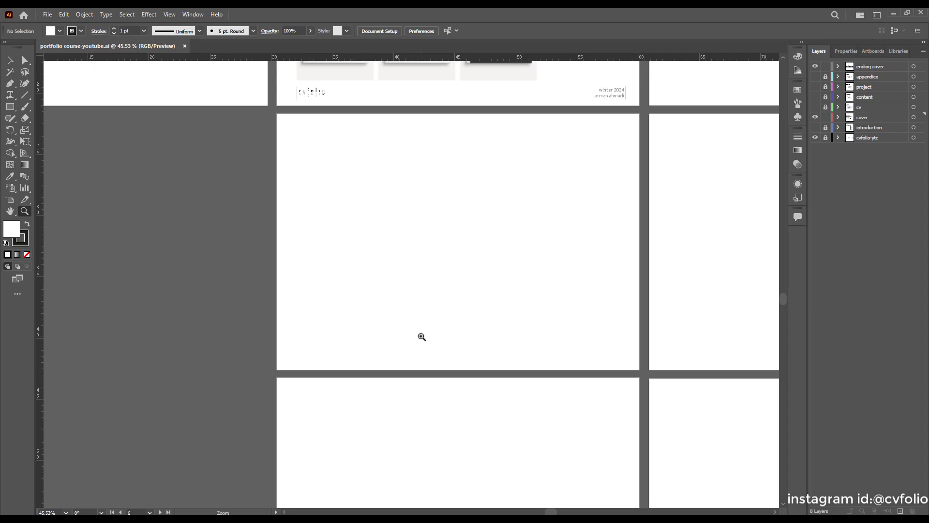
scroll(421, 336, "down", 1)
scroll(330, 325, "down", 5)
scroll(403, 341, "up", 1)
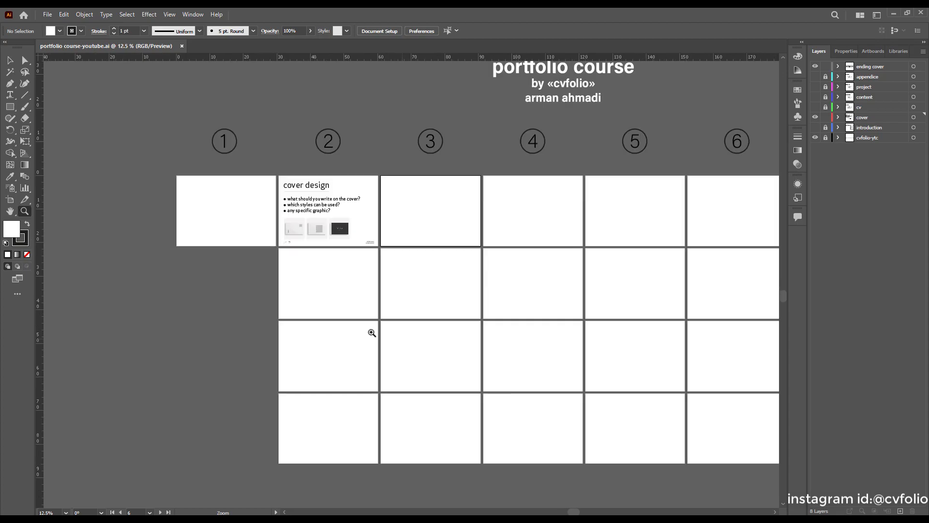
scroll(285, 328, "down", 1)
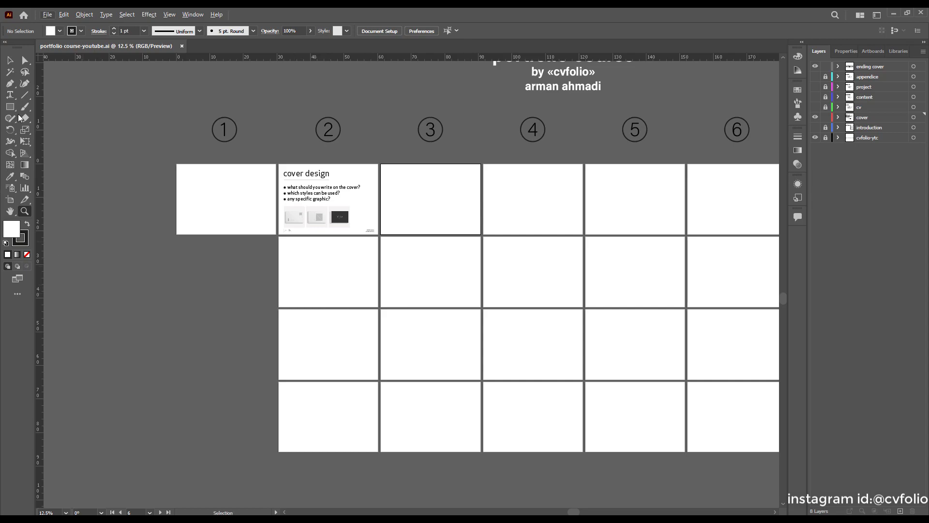
Start a new Print document from the A4 preset in landscape orientation.
left_click(48, 14)
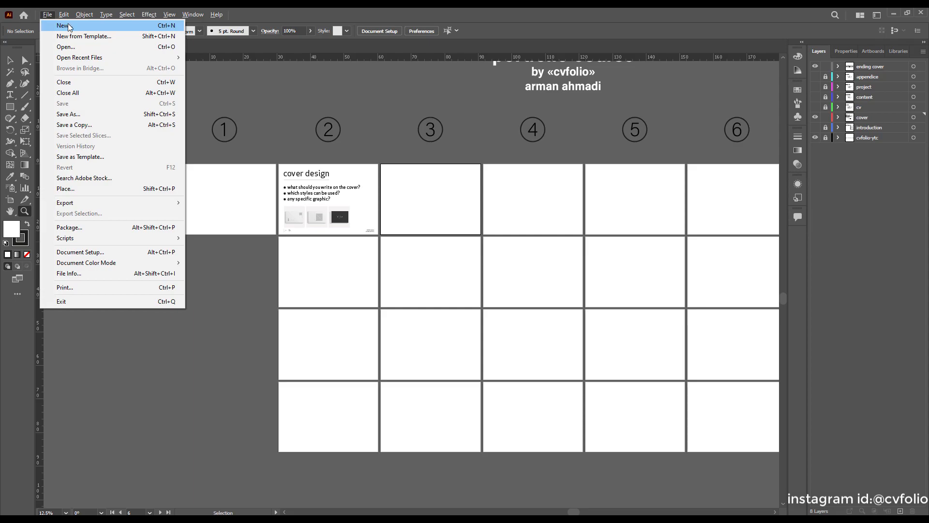
left_click(68, 26)
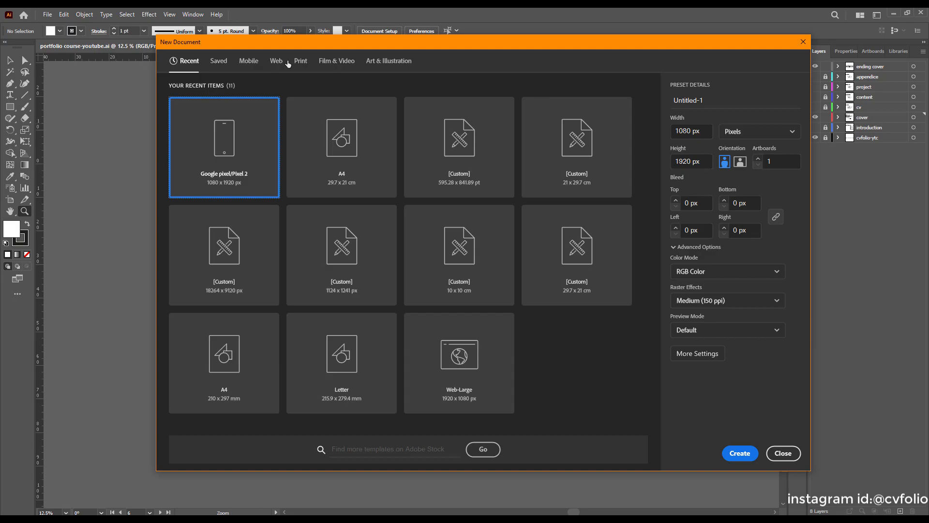
left_click(300, 61)
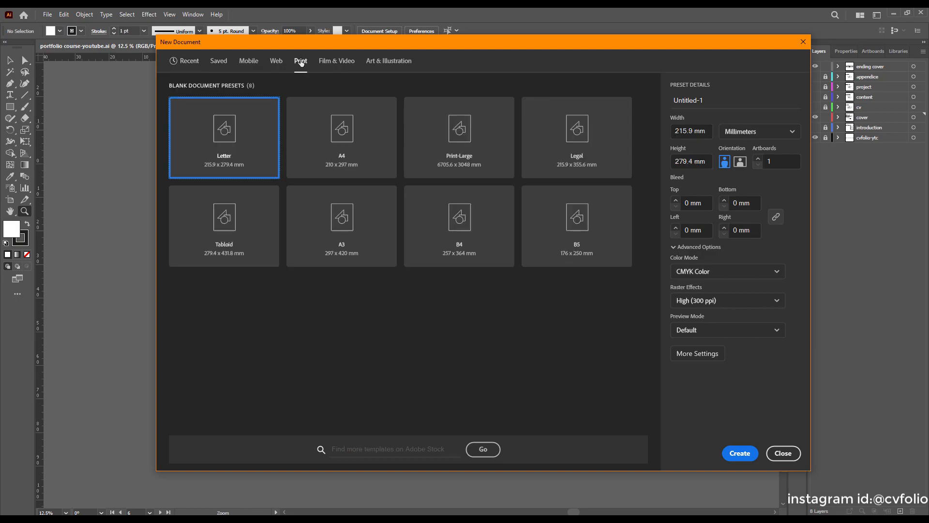
left_click(332, 151)
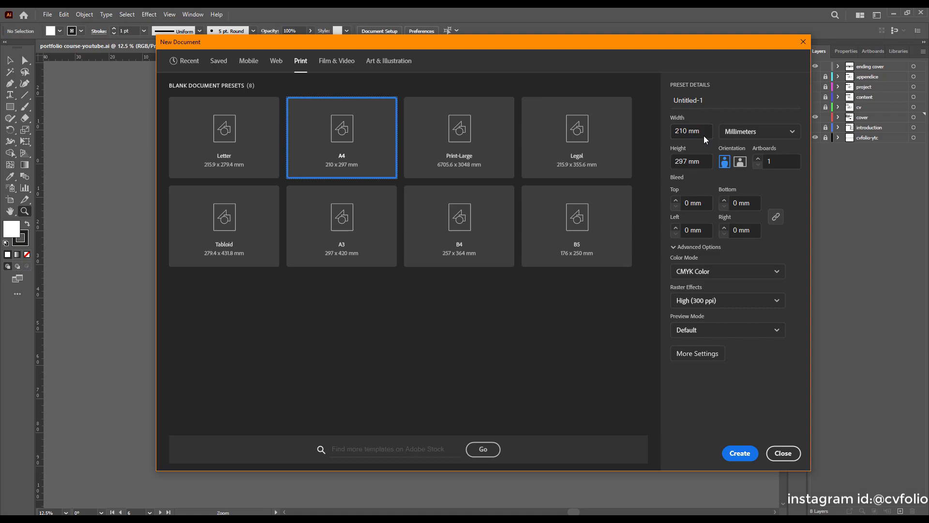
left_click_drag(648, 45, 557, 54)
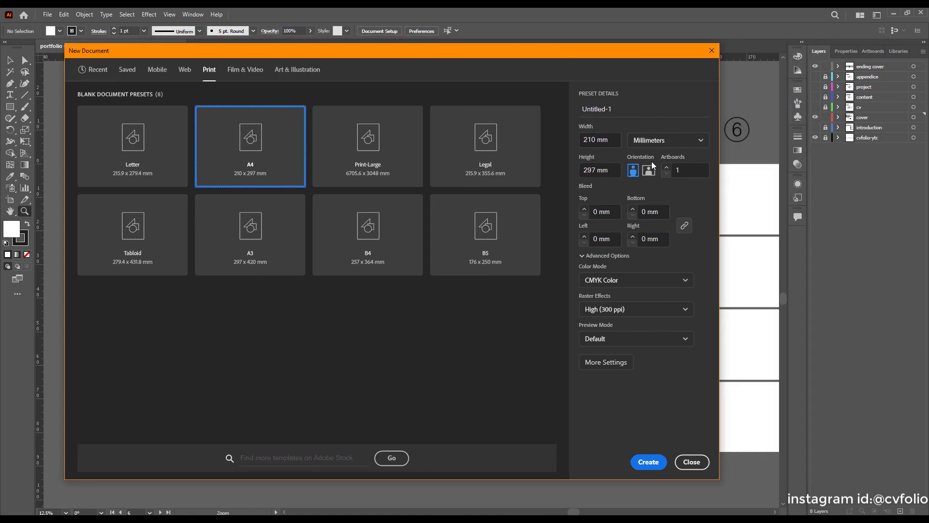
left_click(648, 171)
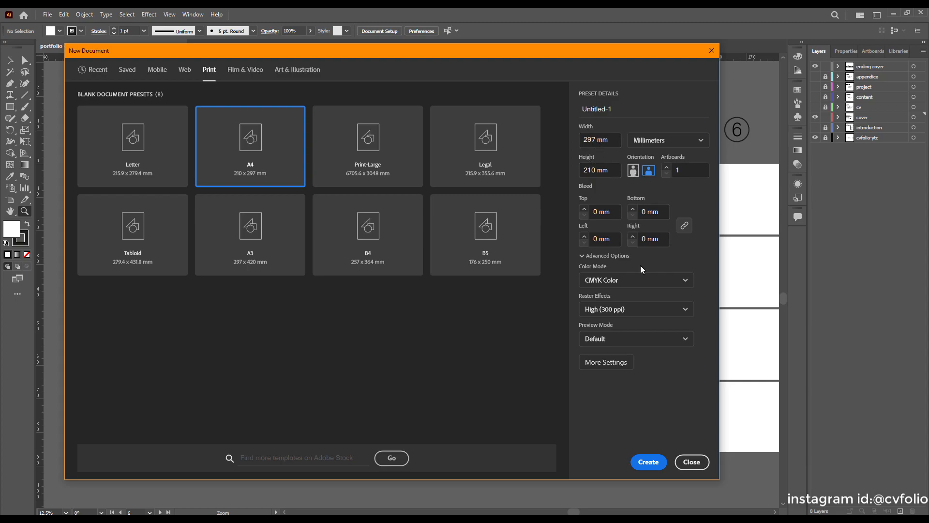
Set colour mode to RGB and raster effects to Medium (150 ppi), then create the document.
left_click(589, 280)
left_click(599, 298)
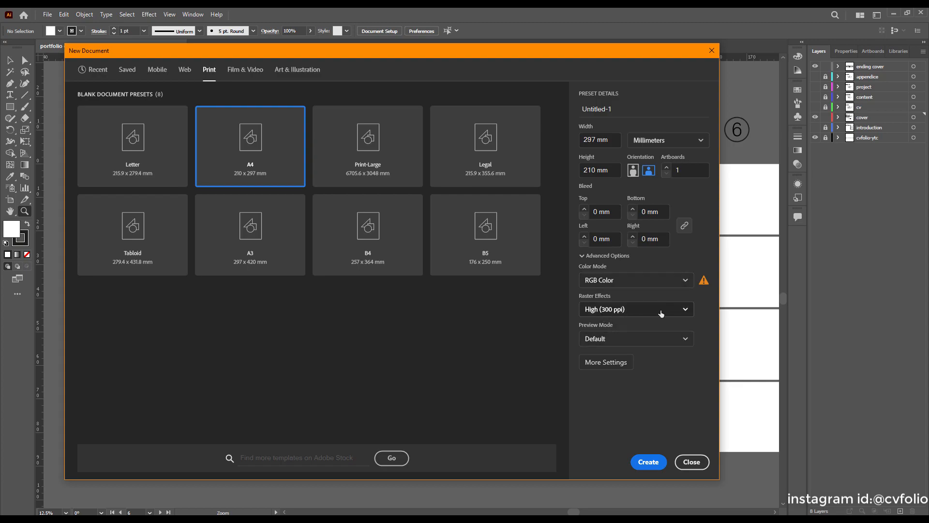
left_click(622, 309)
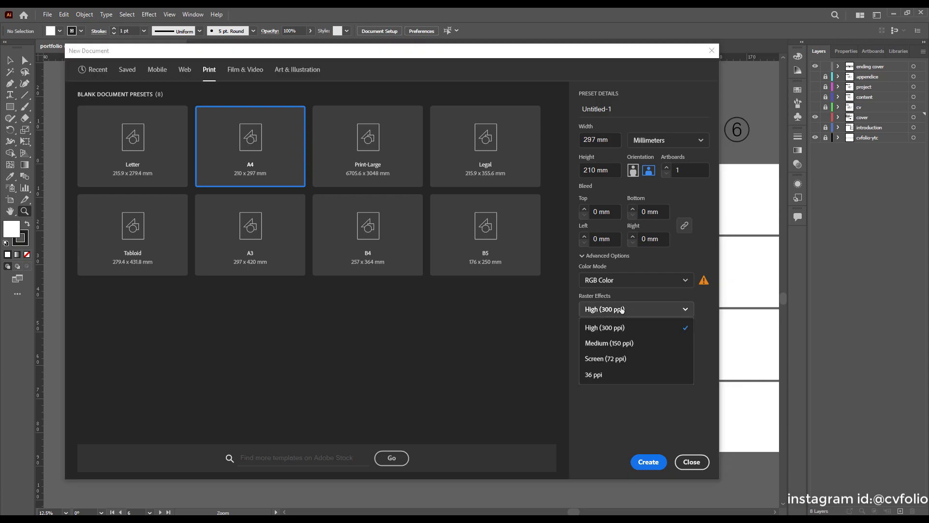
left_click(621, 344)
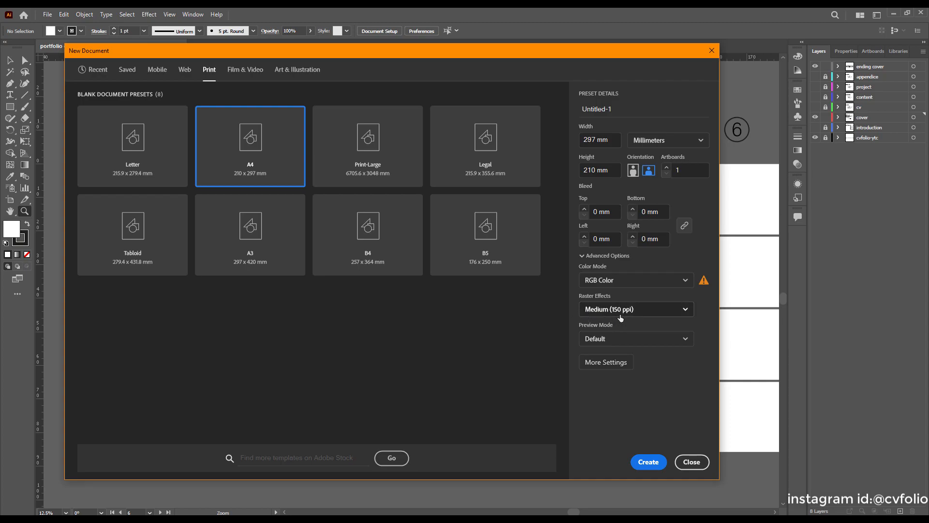
left_click(658, 463)
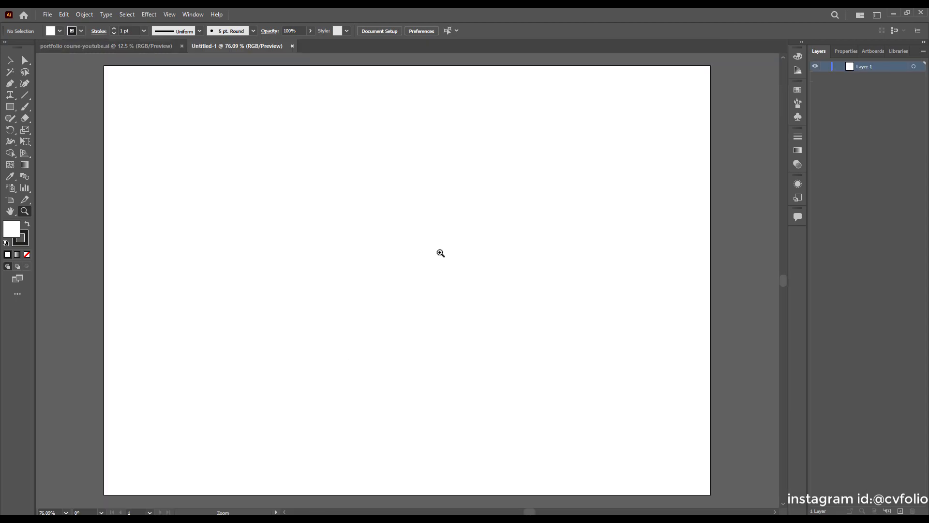
Zoom the blank Untitled-1 page to 50% and show its Properties panel with the Selection tool.
scroll(430, 295, "down", 1)
scroll(429, 294, "up", 2)
scroll(429, 294, "down", 3, "alt")
scroll(432, 286, "down", 1)
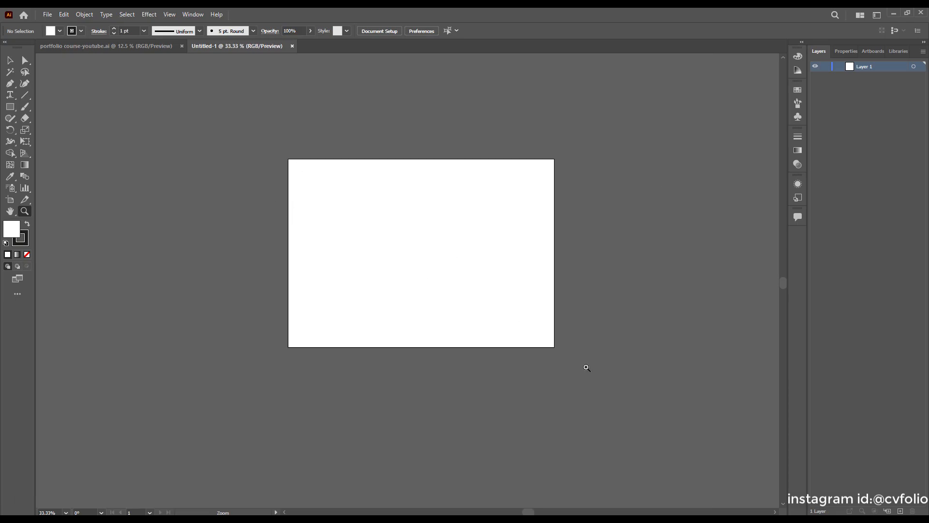
left_click(513, 270)
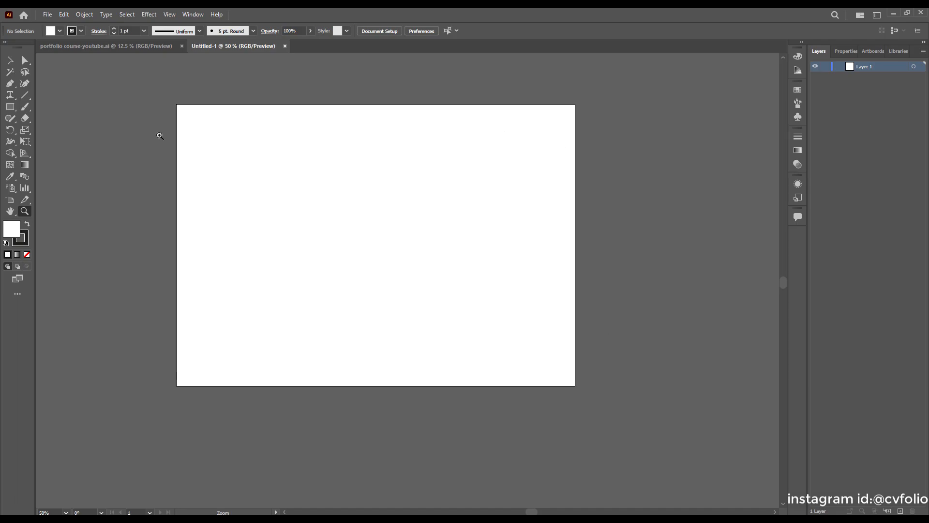
left_click(121, 47)
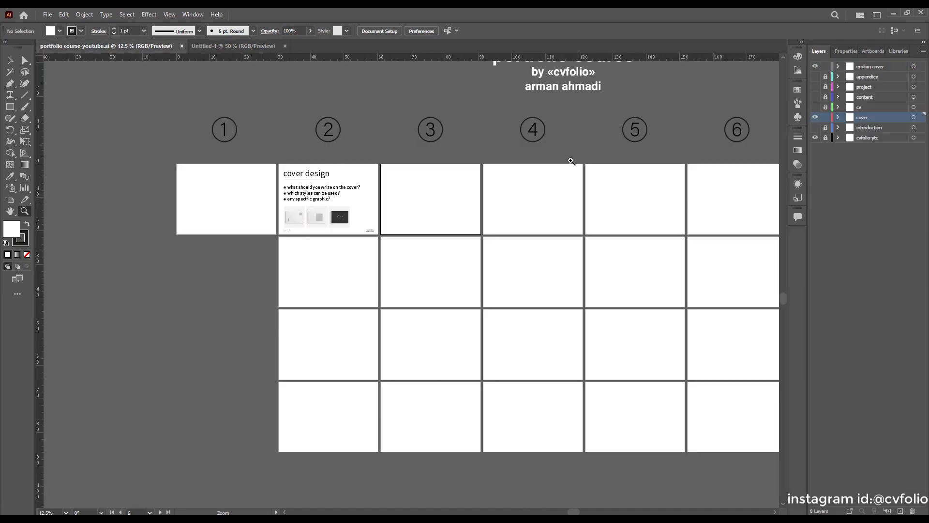
left_click(232, 46)
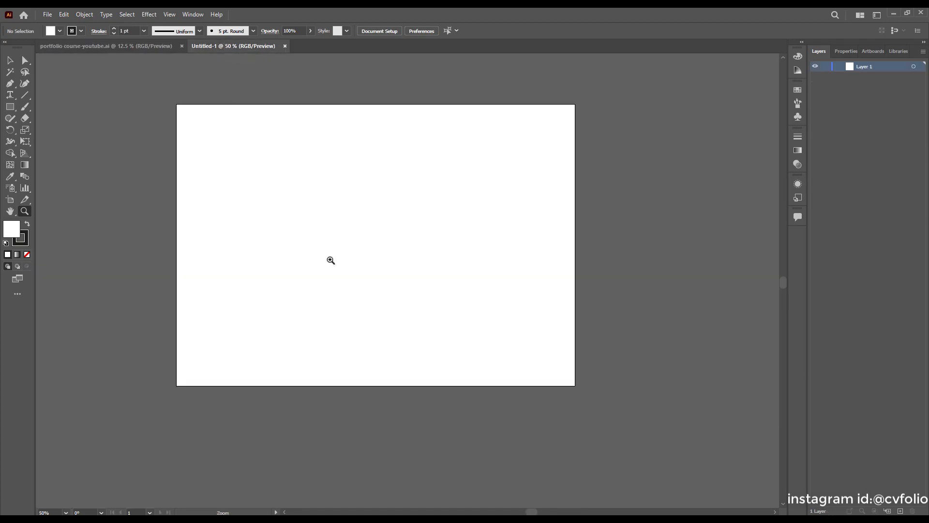
left_click(10, 61)
left_click(842, 51)
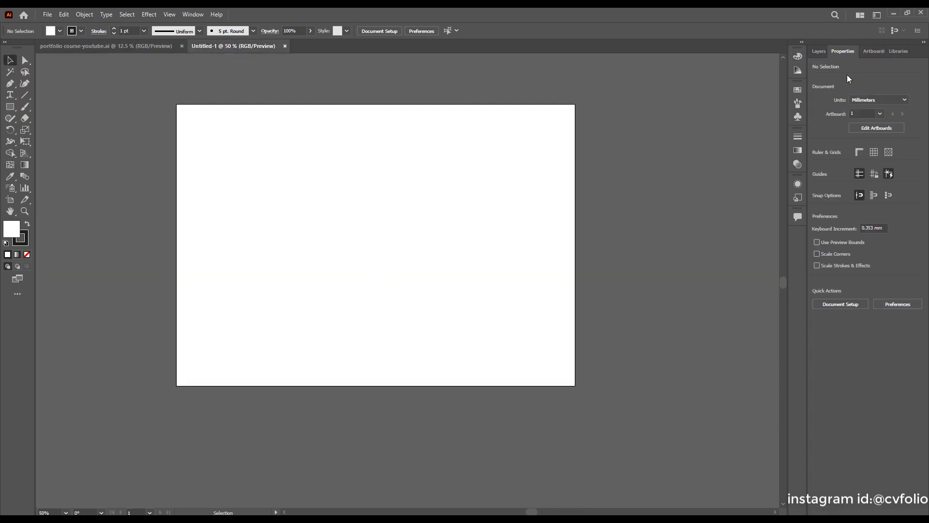
Add Artboard 2 to Untitled-1 directly below Artboard 1, then return to the portfolio file.
left_click(875, 129)
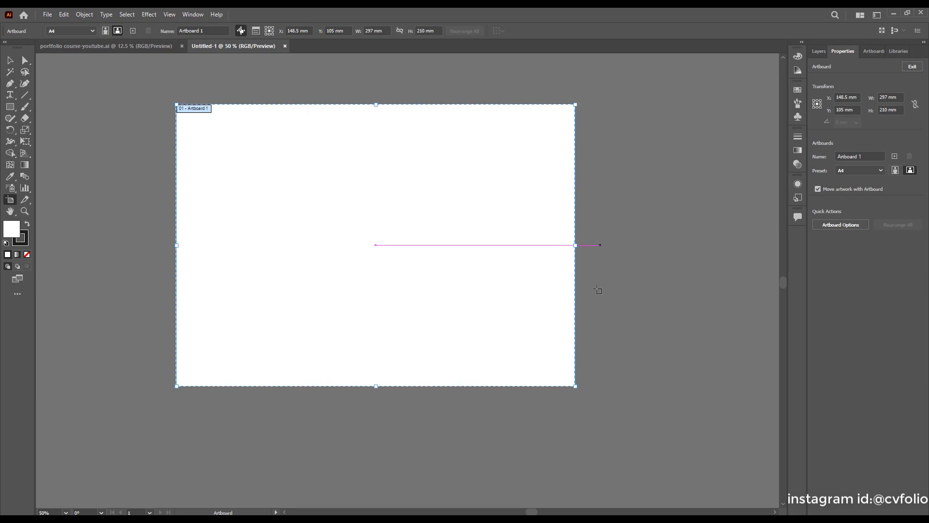
left_click(894, 157)
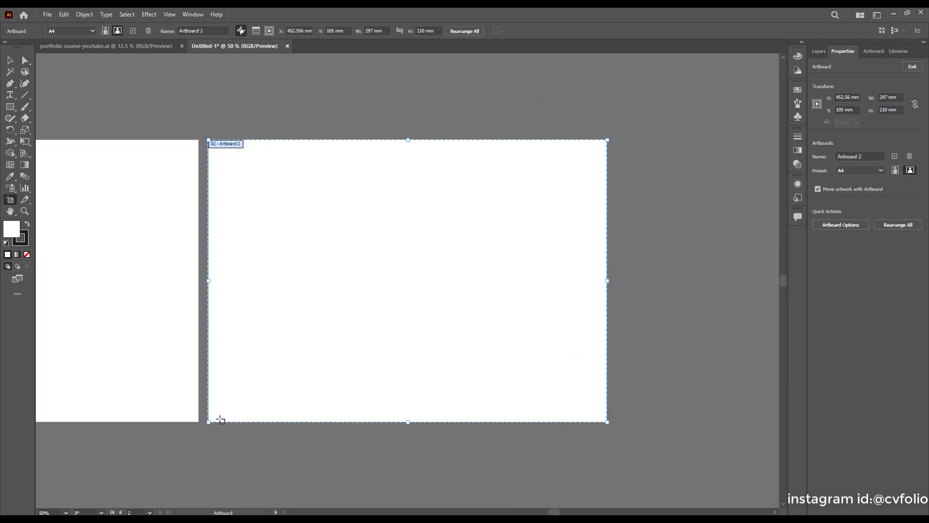
scroll(342, 338, "down", 2)
scroll(578, 241, "down", 1)
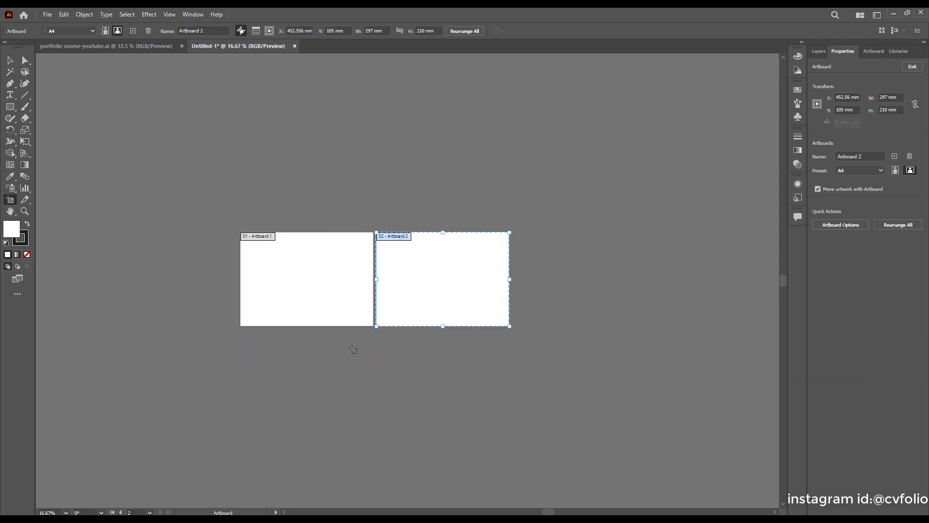
scroll(365, 340, "up", 1)
scroll(460, 219, "down", 1)
left_click_drag(494, 163, 293, 304)
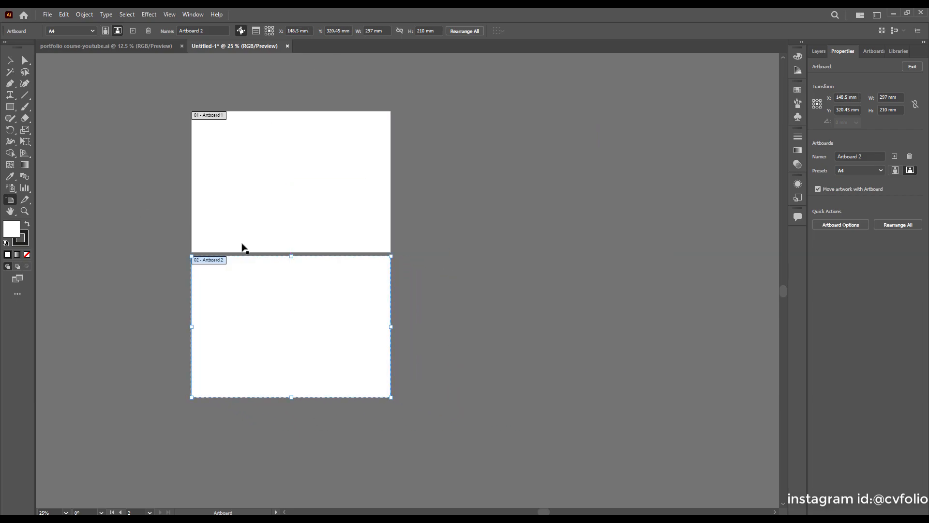
left_click(106, 46)
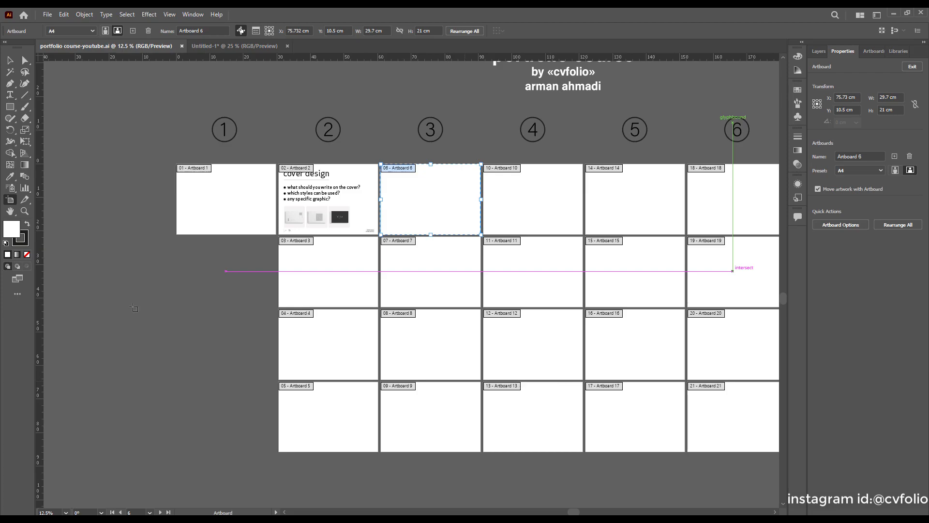
Leave artboard editing and close Untitled-1 without saving its changes.
left_click(11, 61)
left_click(264, 45)
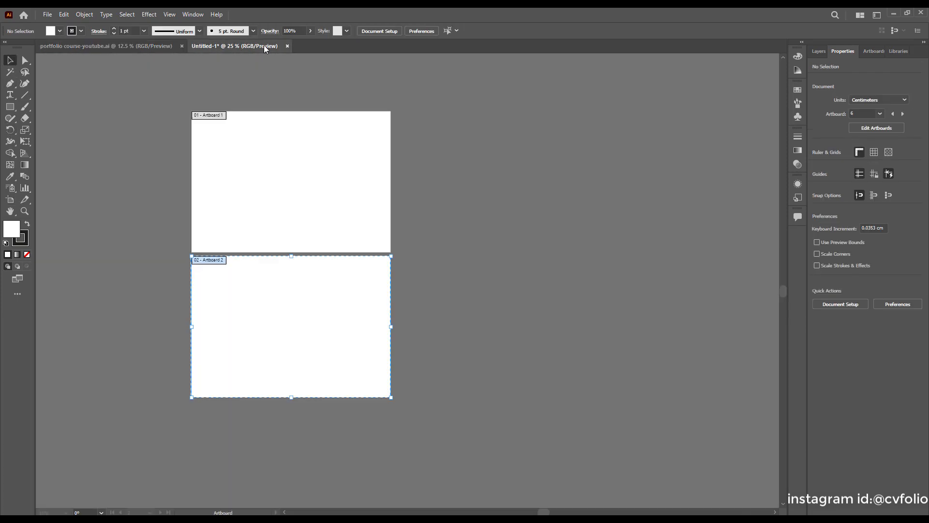
left_click(288, 45)
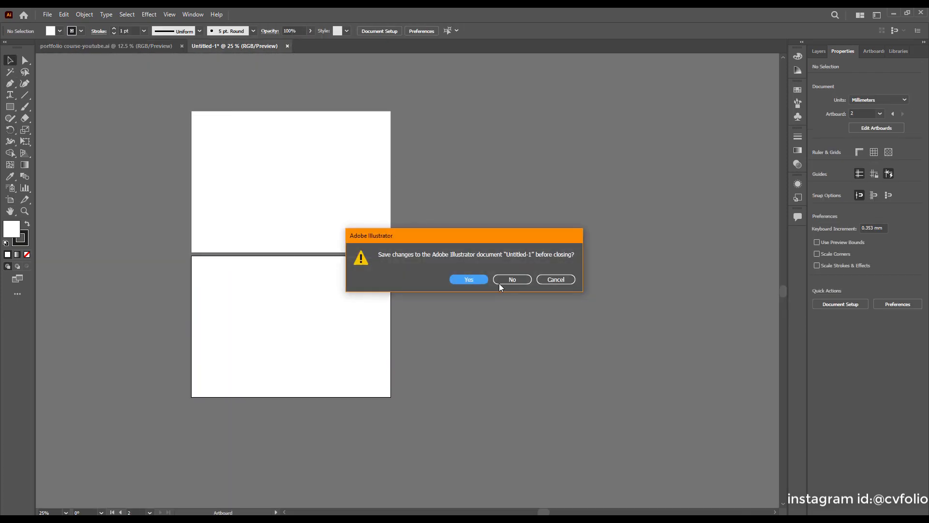
left_click(503, 280)
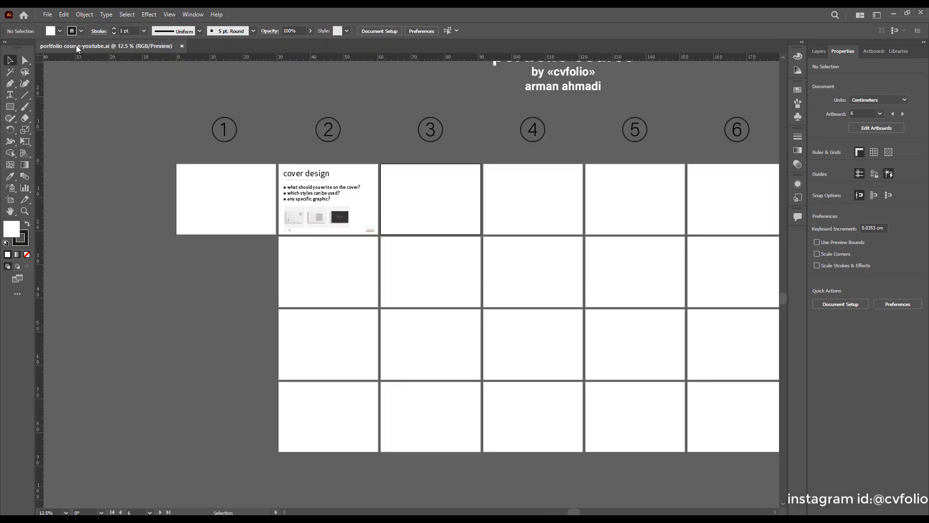
Make artboard 3 active and fit it to the window with Ctrl+0.
scroll(251, 241, "down", 1)
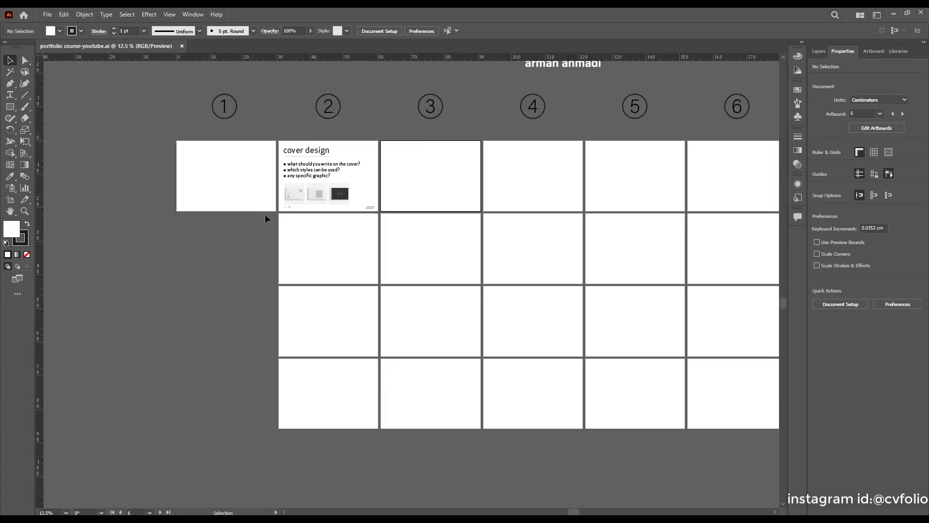
scroll(271, 220, "down", 1)
scroll(329, 217, "up", 1)
scroll(329, 217, "up", 1)
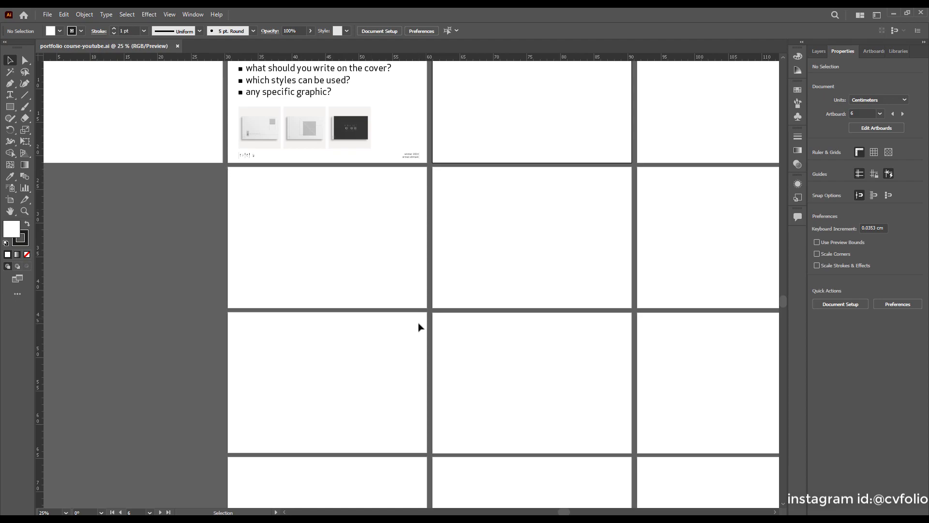
left_click(332, 238)
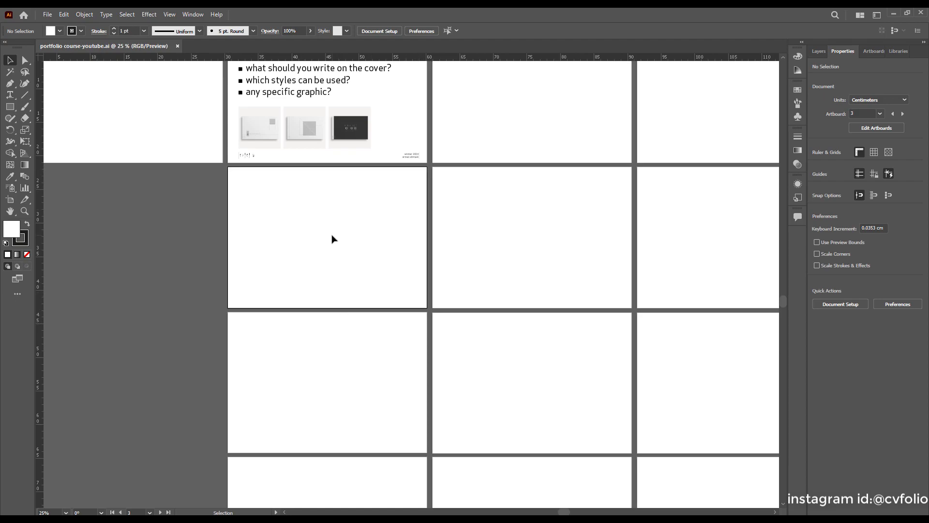
key("ctrl")
key("ctrl+0")
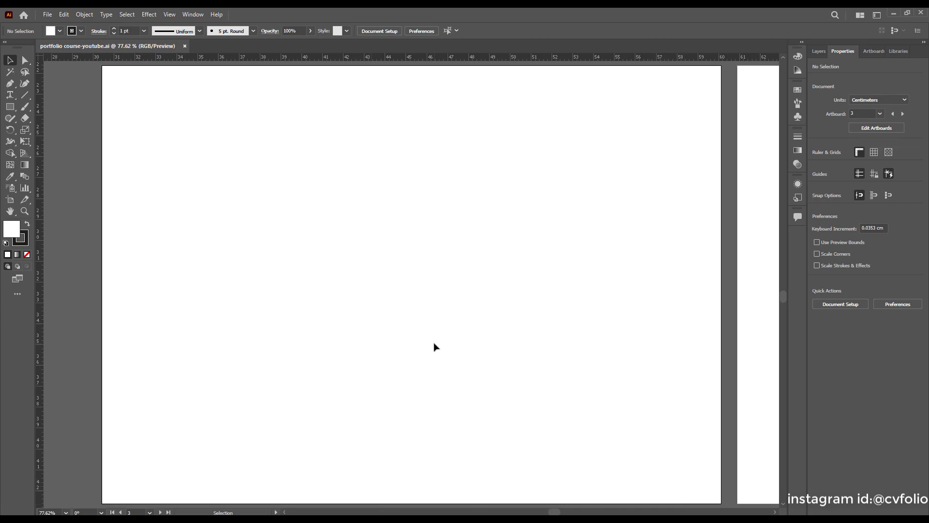
scroll(396, 356, "down", 1)
scroll(396, 356, "up", 1)
Draw a tall 2.7387 × 13.2292 cm rectangle near artboard 3's top-left with black fill and red stroke.
left_click(10, 107)
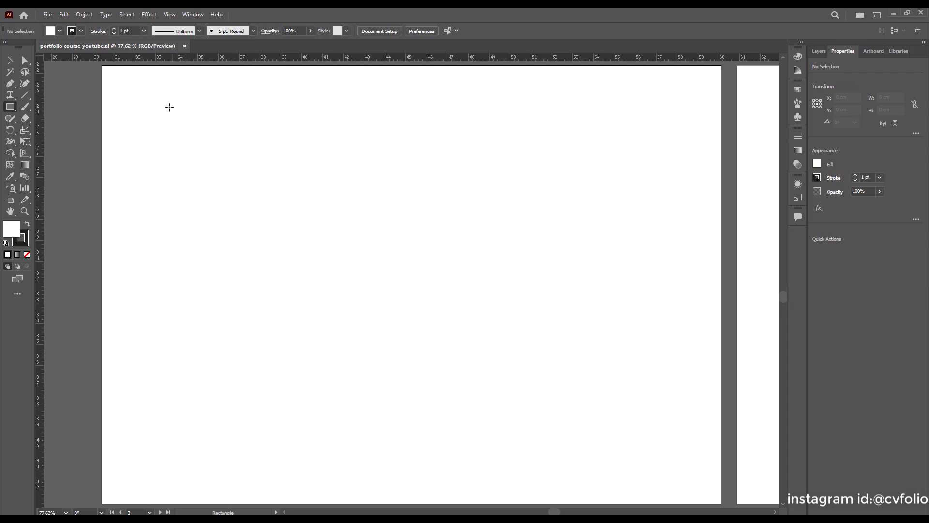
left_click_drag(152, 108, 209, 383)
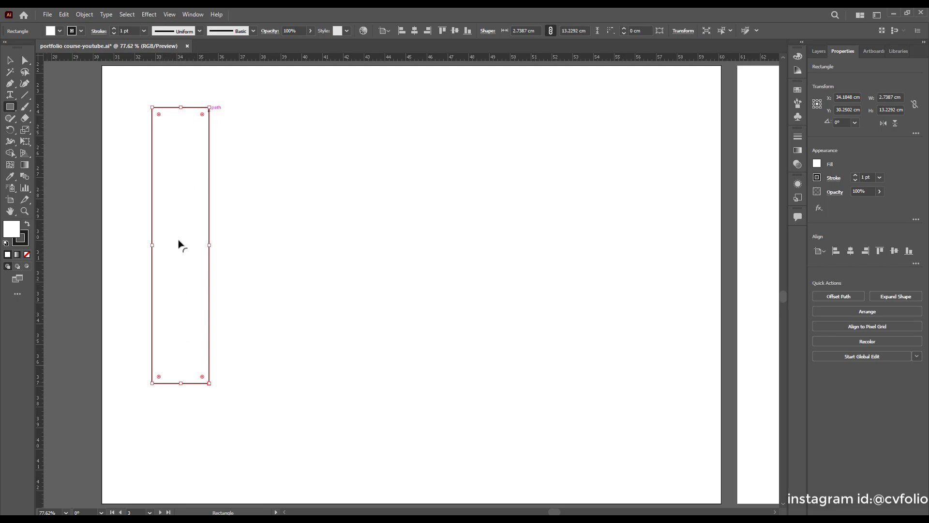
left_click(60, 31)
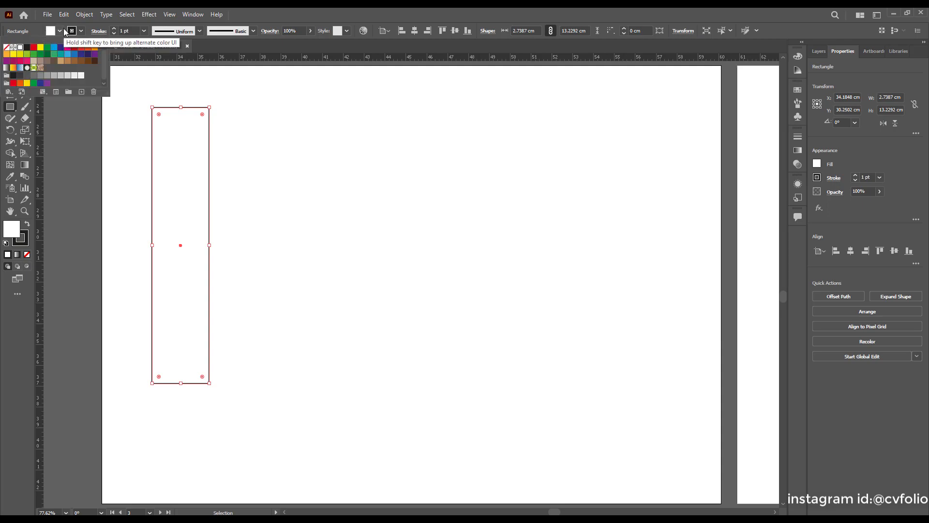
left_click(26, 47)
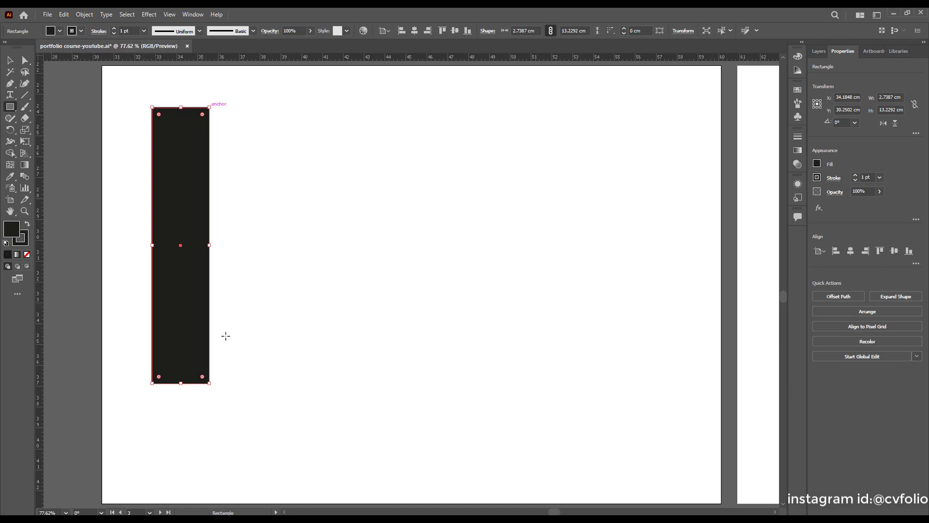
left_click(81, 31)
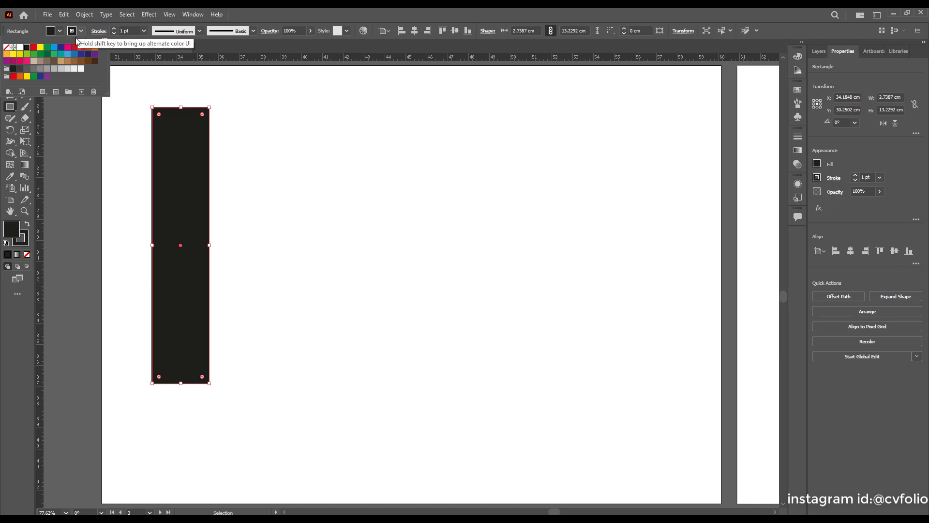
left_click(34, 48)
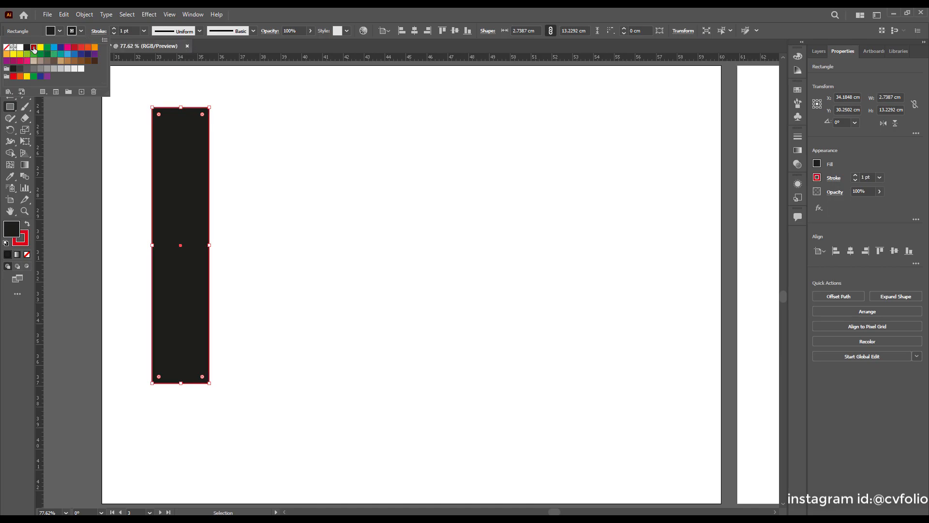
left_click(6, 317)
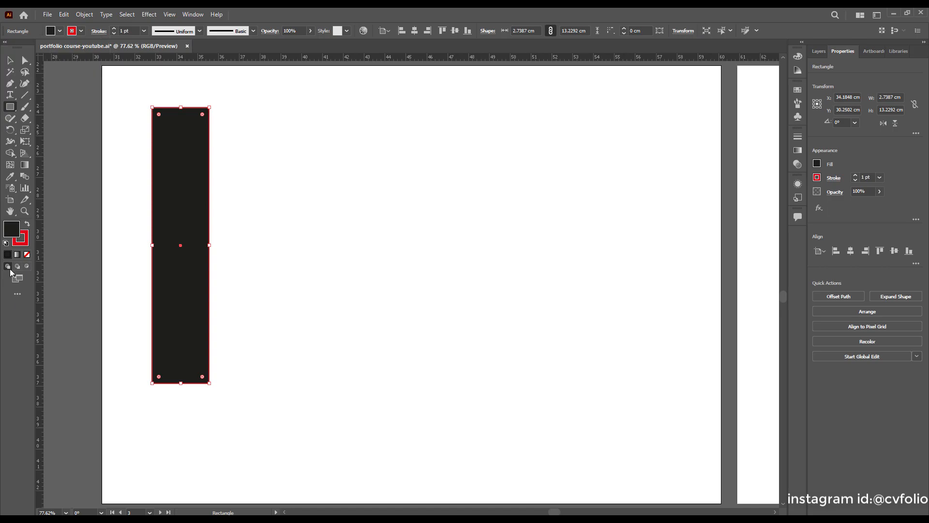
left_click(10, 60)
left_click(230, 172)
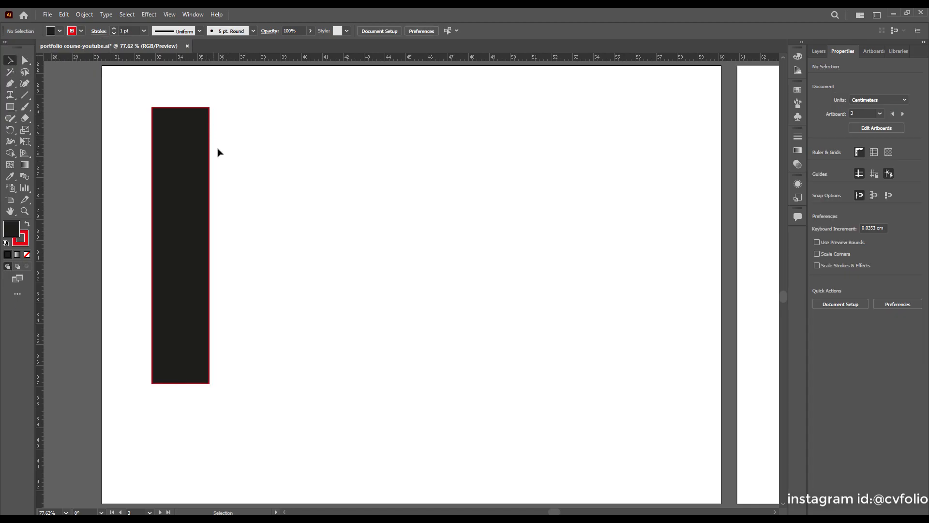
Set the tall rectangle's stroke to [None], leaving a plain black bar.
scroll(215, 380, "up", 10)
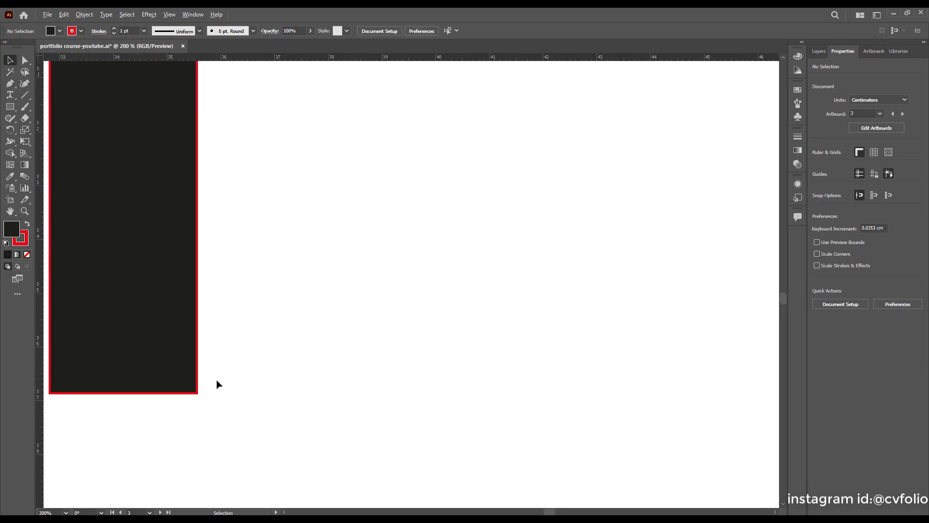
scroll(202, 407, "down", 3)
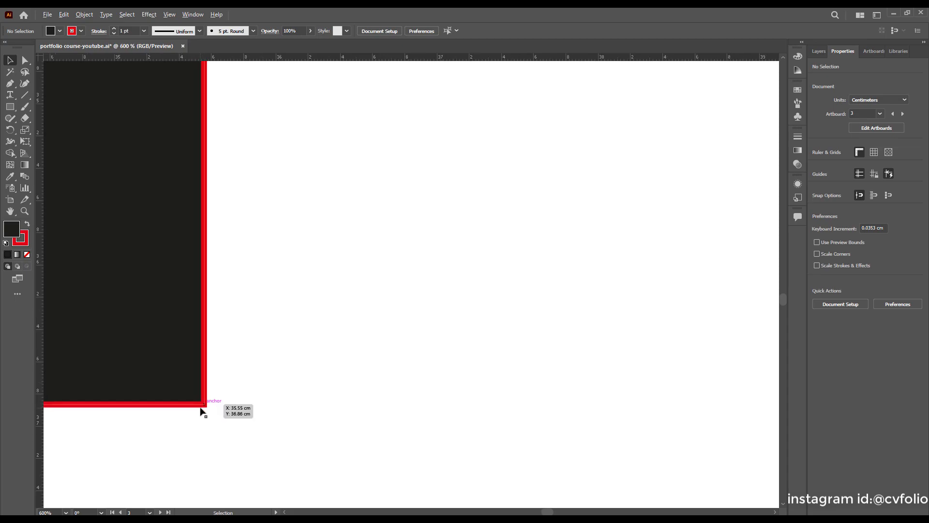
scroll(199, 409, "up", 3)
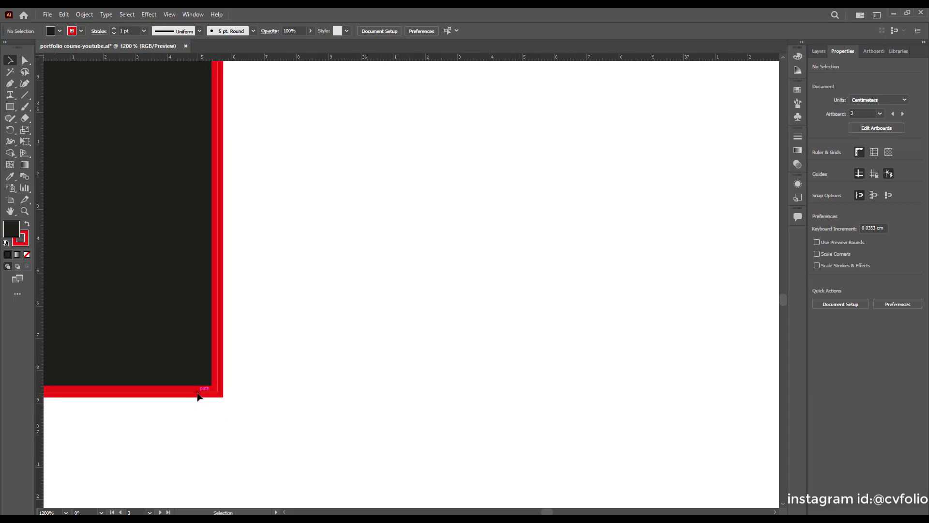
left_click(198, 393)
left_click(82, 32)
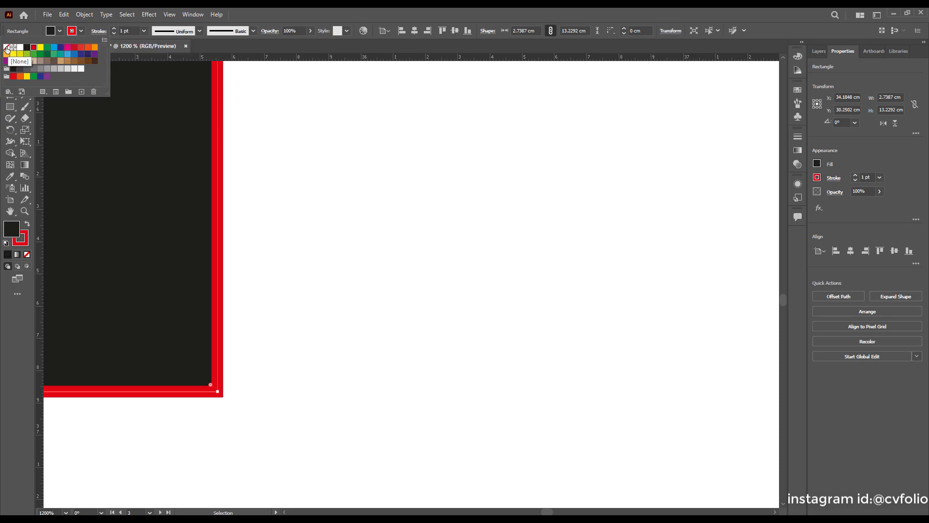
left_click(7, 47)
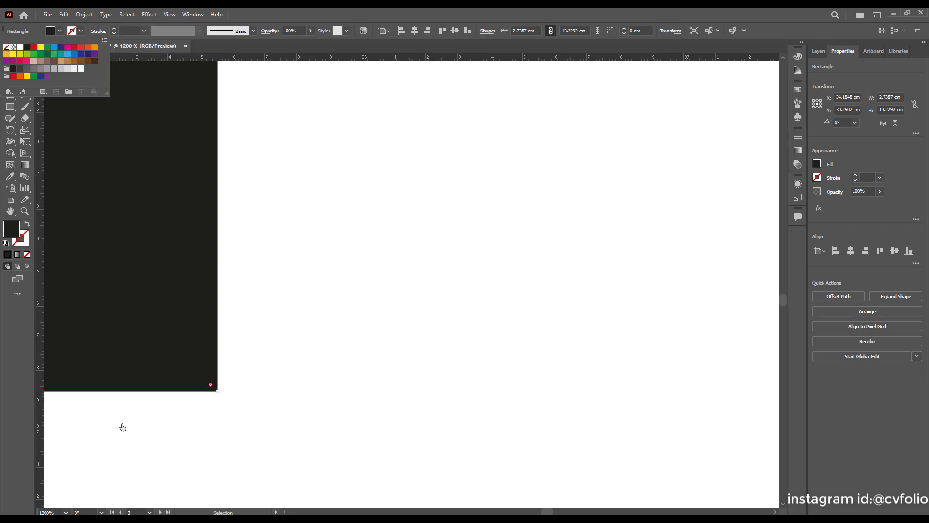
left_click(282, 390)
left_click(280, 359)
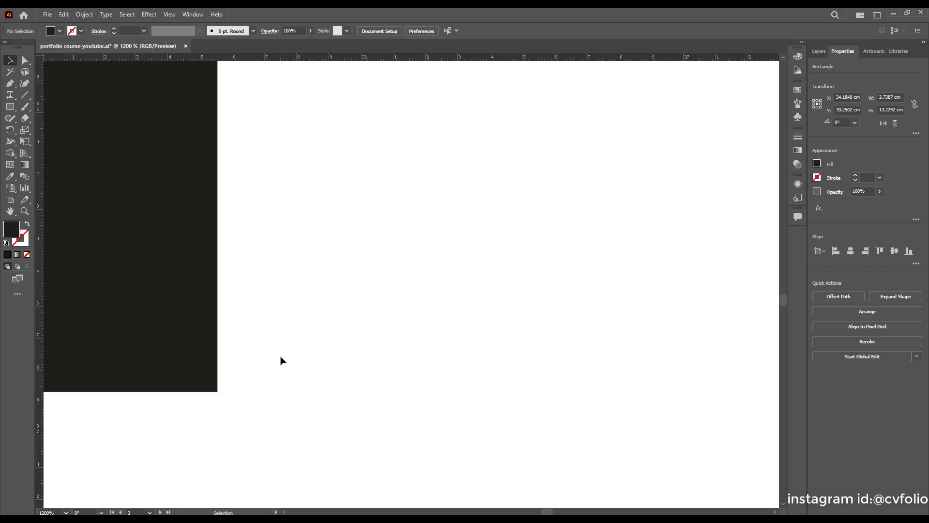
View the artwork at actual size with Ctrl+1 and reselect the black bar.
key("ctrl+1")
scroll(268, 333, "down", 4)
scroll(300, 341, "up", 1)
scroll(278, 383, "up", 3)
scroll(241, 358, "up", 1)
left_click(233, 275)
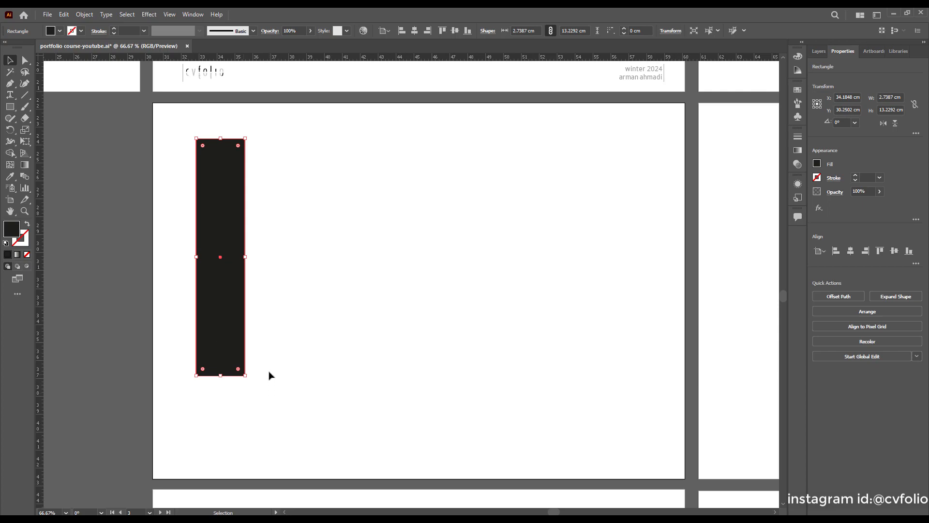
Duplicate the black bar a small gap to its right, undoing one misplaced copy.
left_click_drag(228, 336, 294, 333)
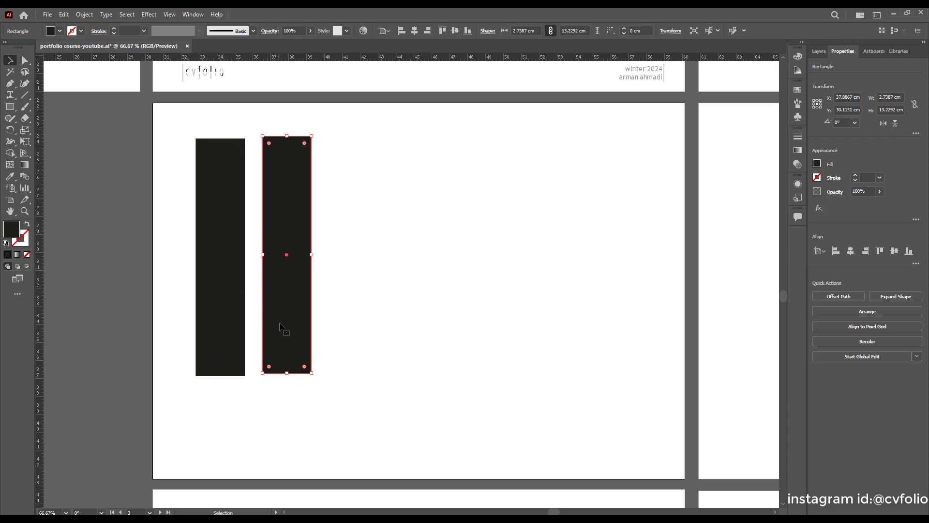
left_click_drag(284, 321, 255, 324)
key("ctrl+z")
key("ctrl+z")
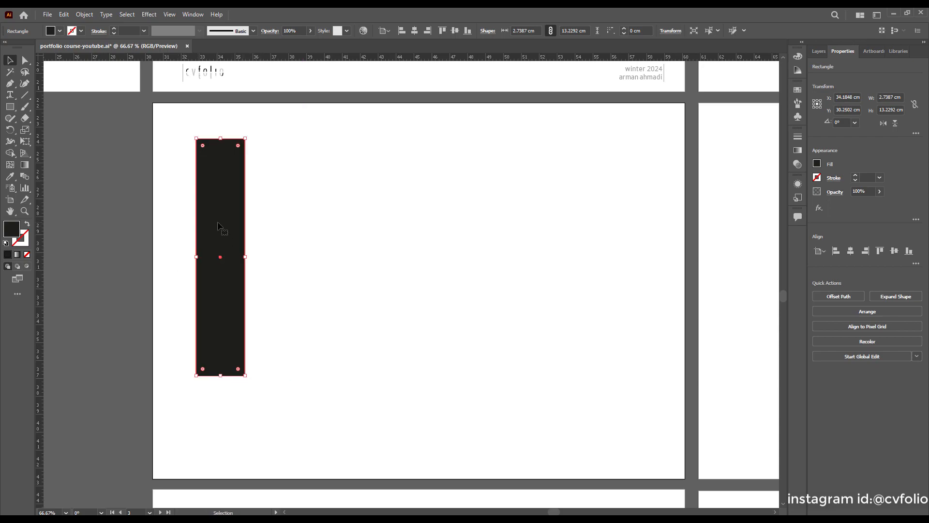
left_click_drag(218, 224, 277, 237)
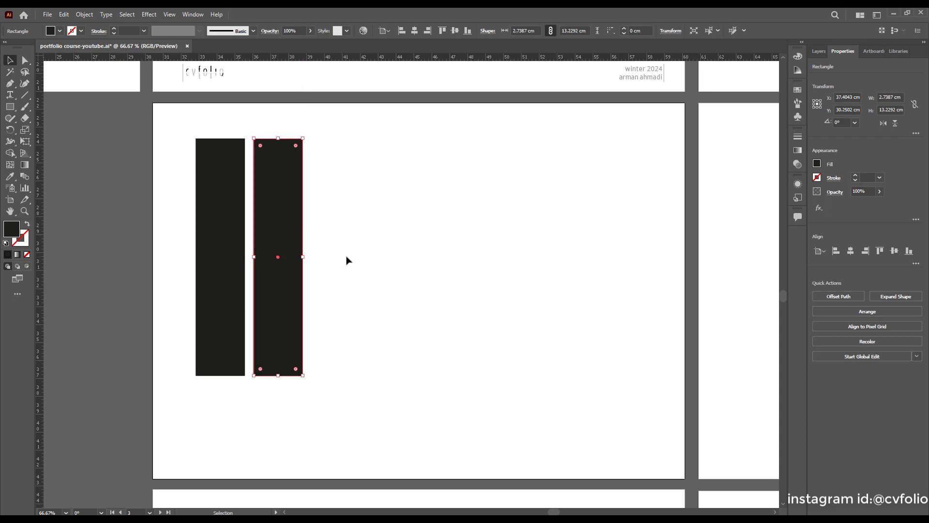
left_click(359, 259)
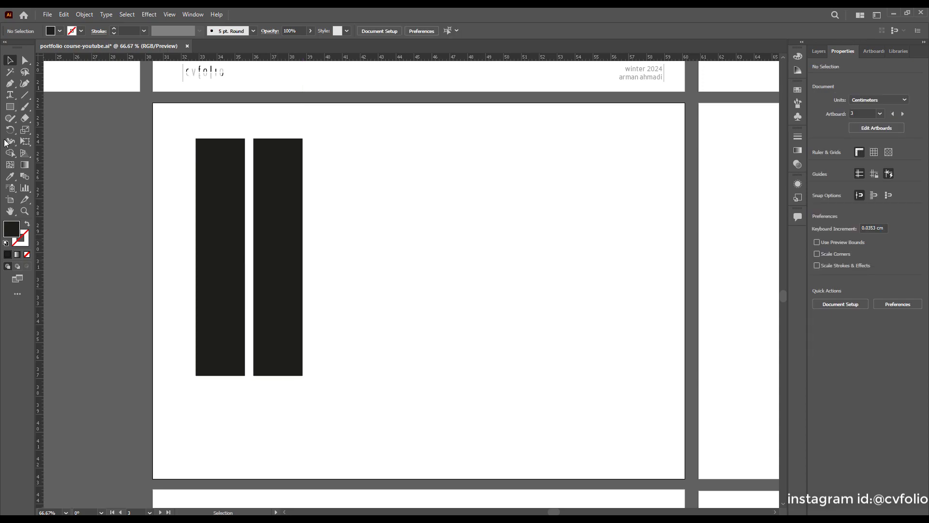
Draw a 12.8081 × 10.3909 cm black block right of the bars and marquee-select all three.
key("m")
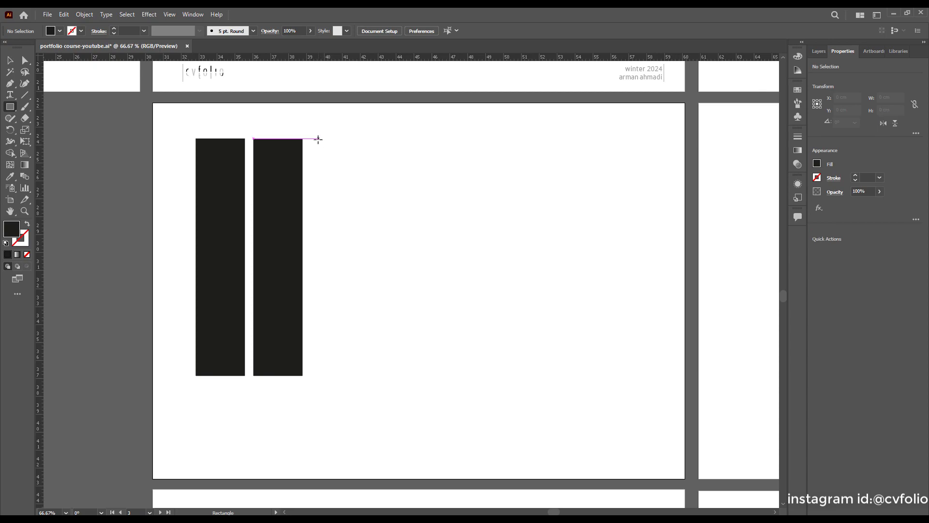
left_click_drag(314, 139, 543, 325)
key("v")
left_click(386, 384)
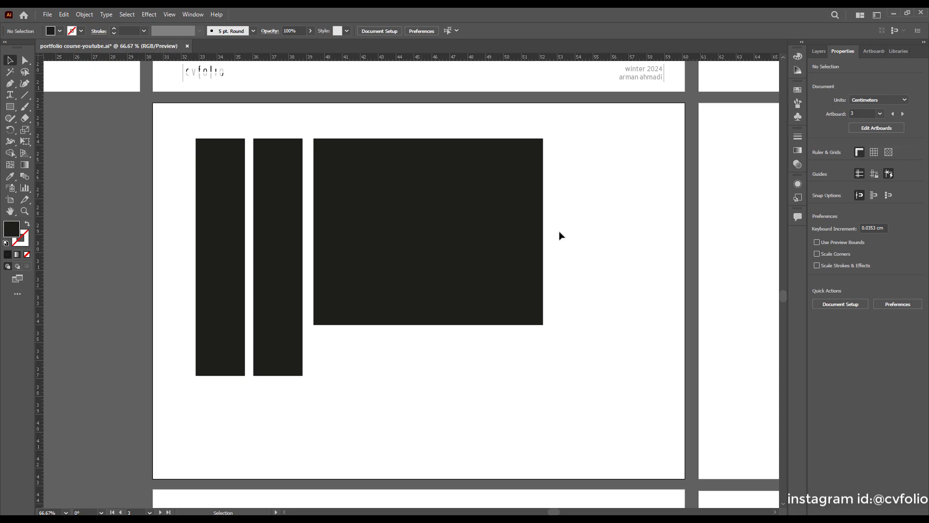
left_click_drag(578, 205, 164, 246)
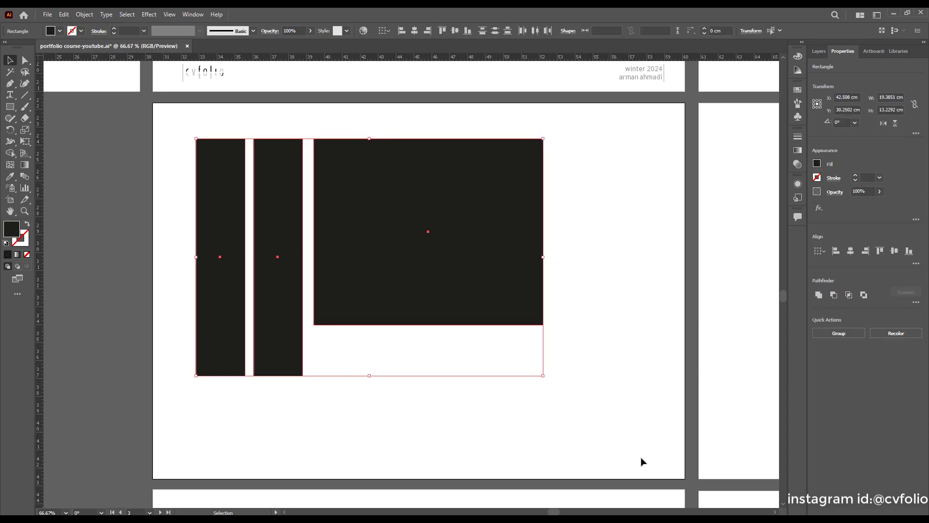
Vertically centre the three rectangles on the artboard, then shift them about 3.5 cm right.
left_click_drag(574, 202, 169, 266)
left_click(825, 252)
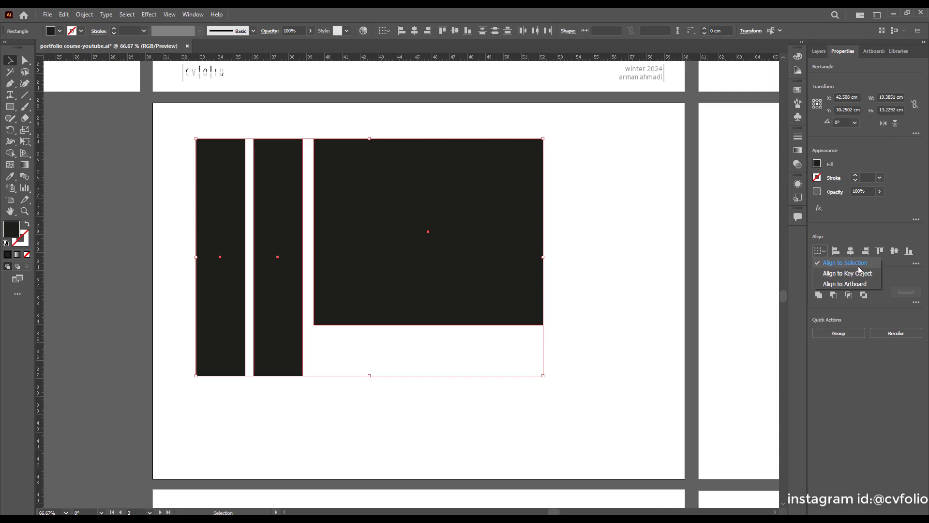
left_click(838, 284)
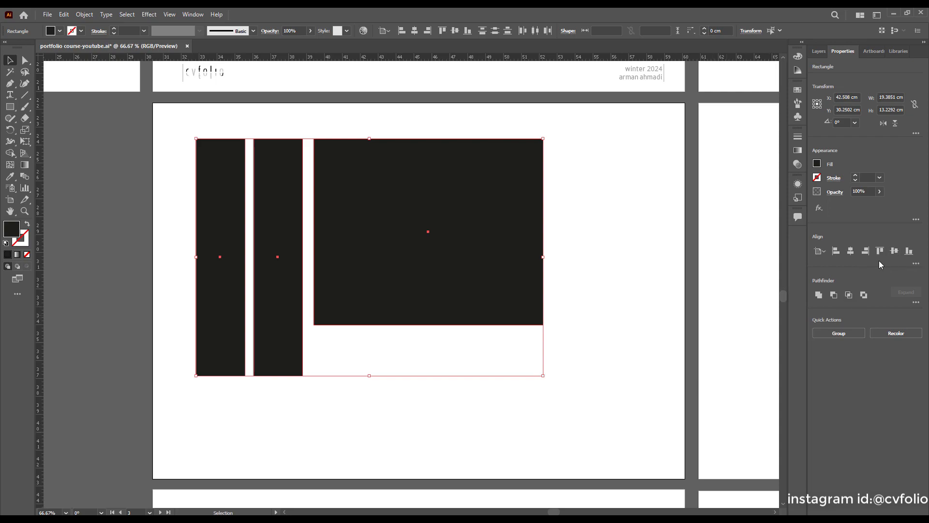
left_click(894, 251)
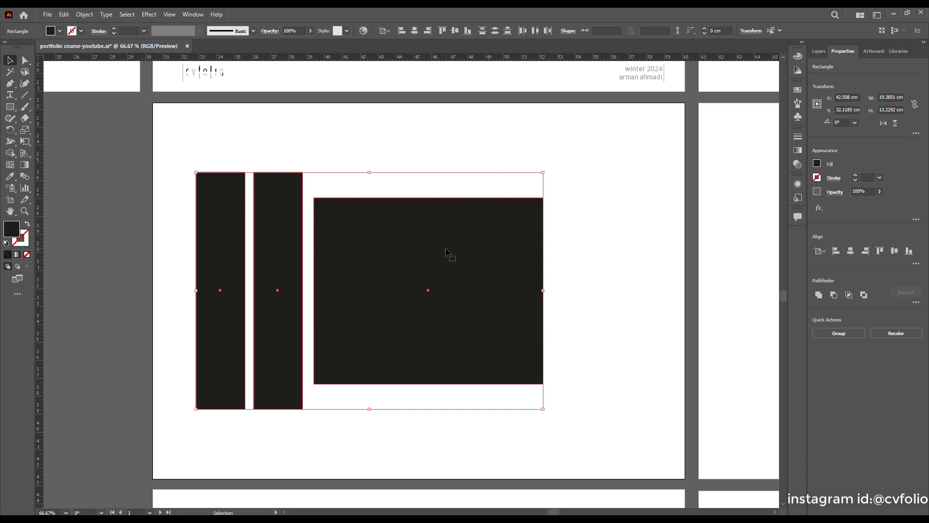
left_click_drag(415, 253, 466, 254)
left_click(608, 253)
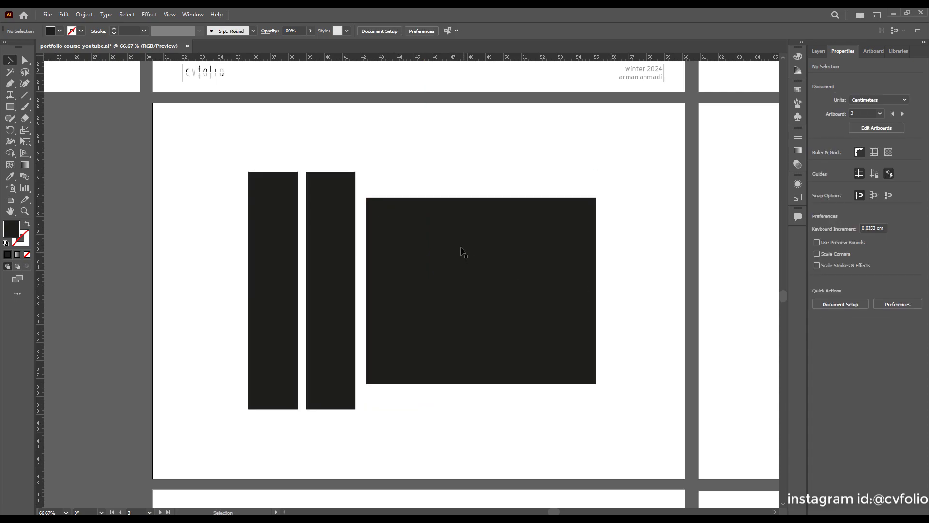
Top-align all three rectangles using the middle narrow bar as the key object.
left_click(417, 226)
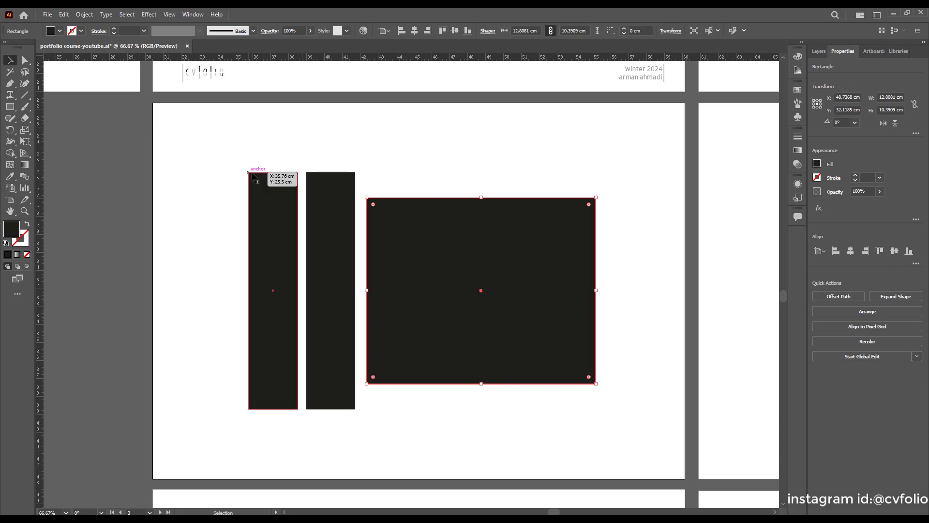
left_click(435, 177)
left_click_drag(443, 146, 240, 268)
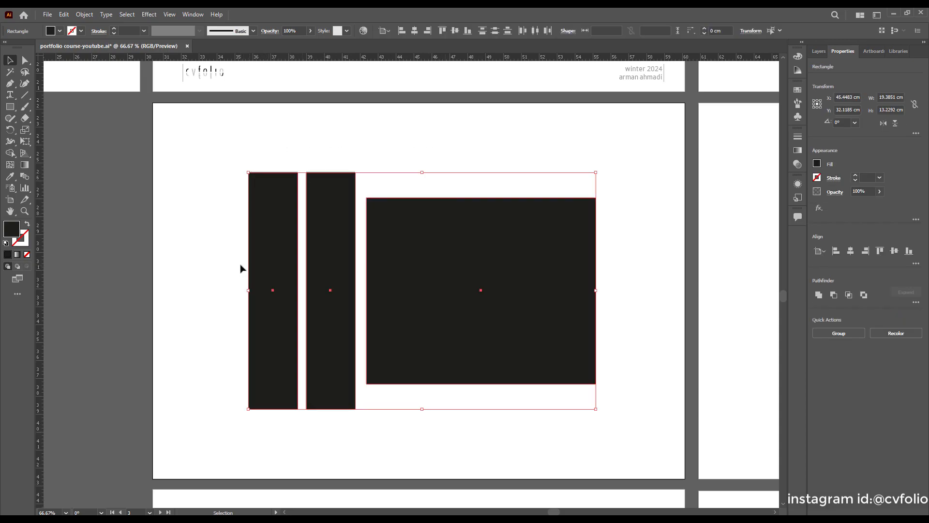
left_click(823, 251)
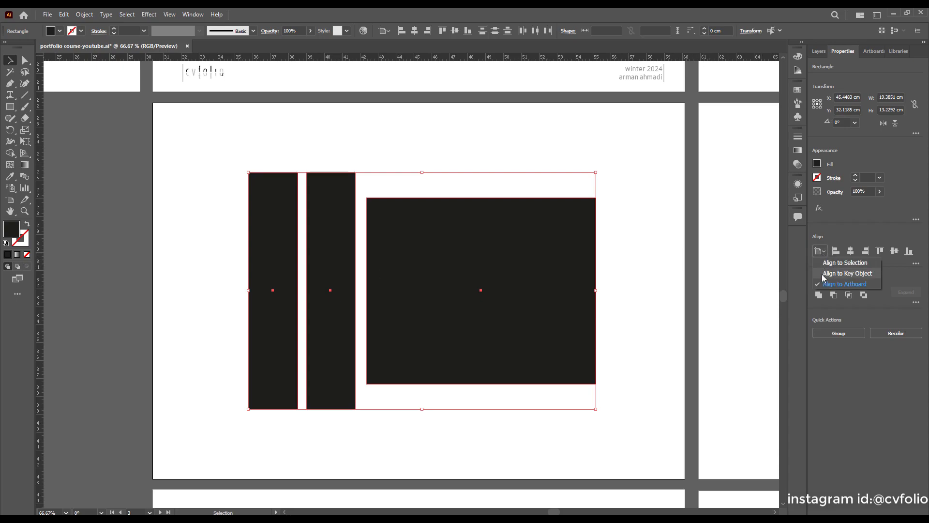
left_click(822, 273)
left_click(327, 185)
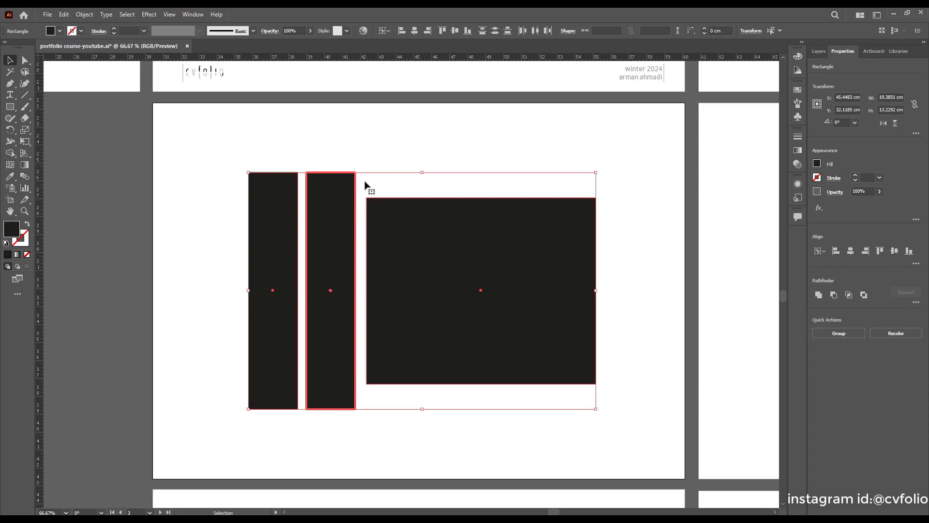
left_click(880, 251)
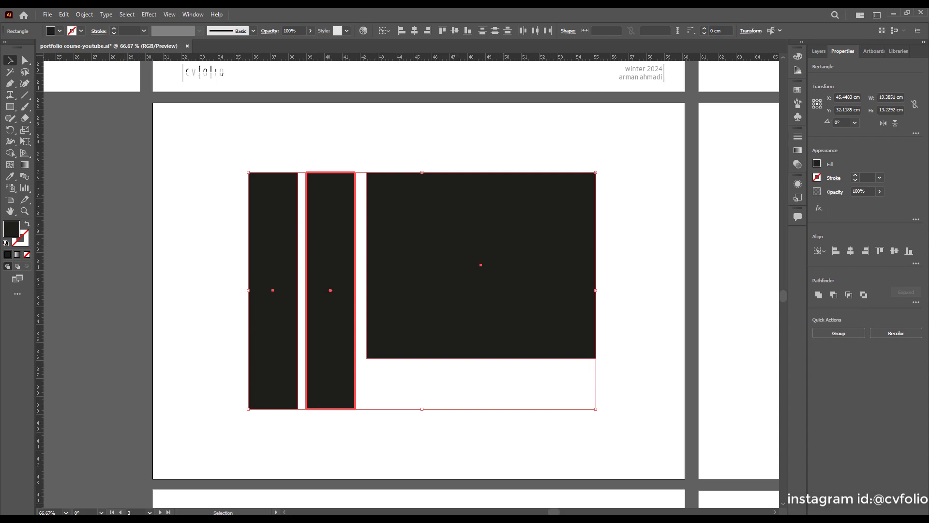
left_click(213, 275)
Select all three black rectangles and drop their opacity to 76% so they turn dark grey.
scroll(361, 240, "down", 1)
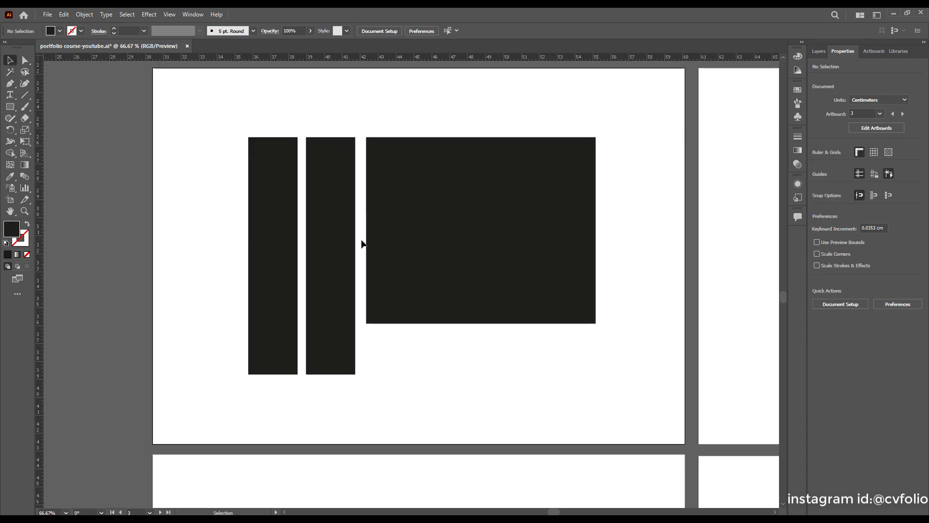
scroll(360, 240, "down", 1)
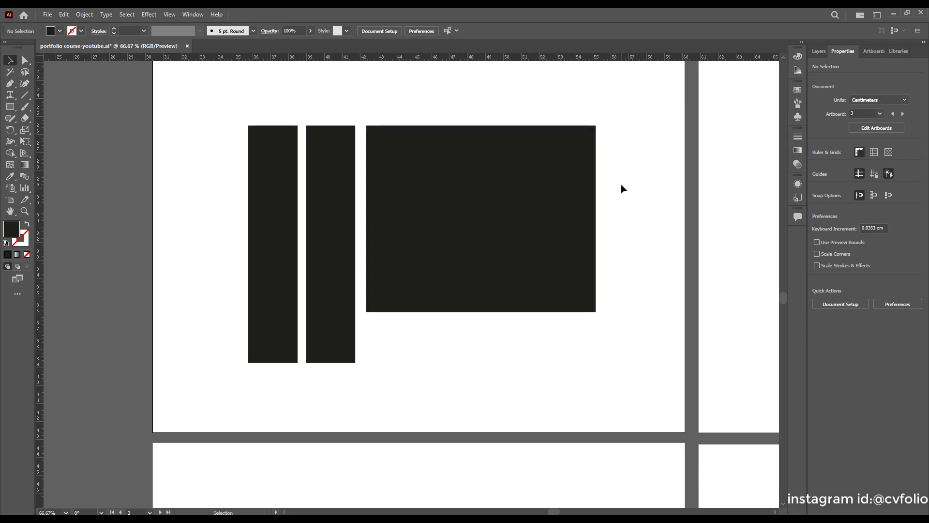
left_click_drag(636, 168, 221, 228)
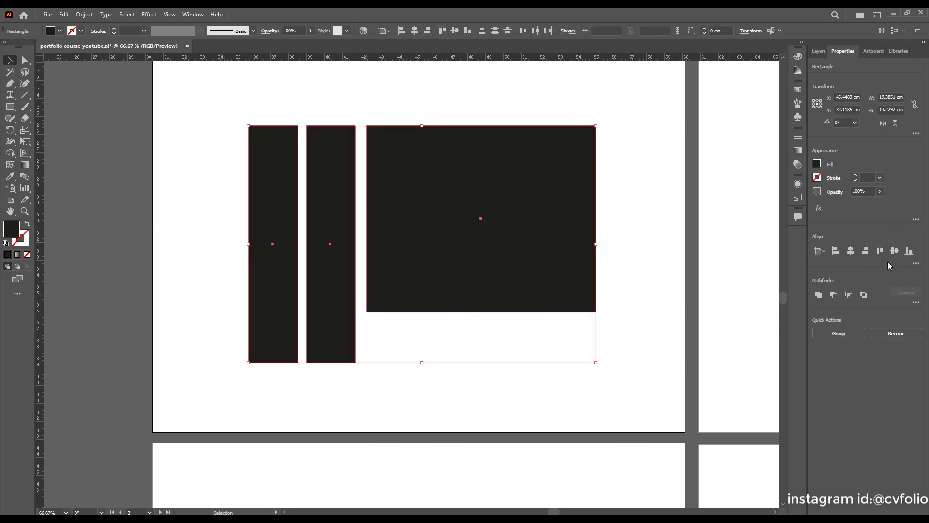
left_click(880, 192)
left_click_drag(878, 203, 866, 202)
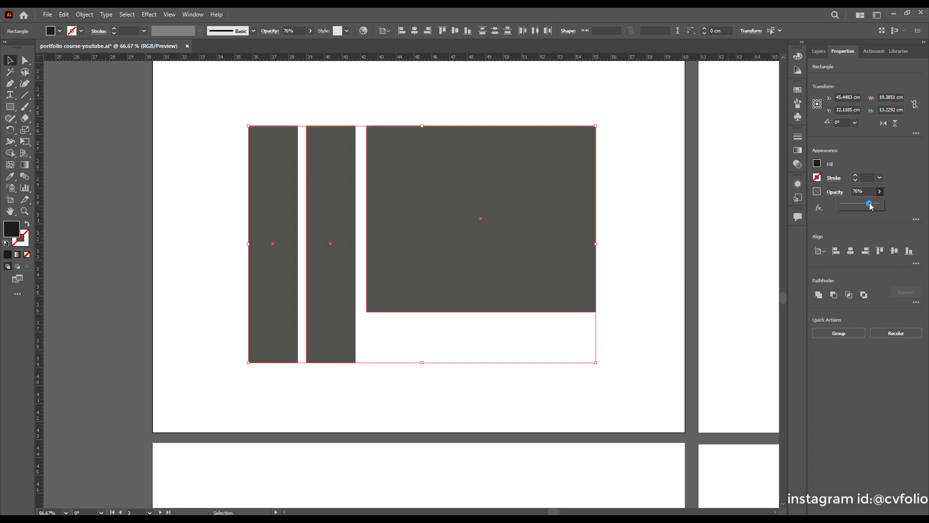
Draw a horizontal line beneath the large rectangle, spanning its width.
left_click(649, 199)
scroll(557, 234, "down", 2)
scroll(552, 225, "up", 1)
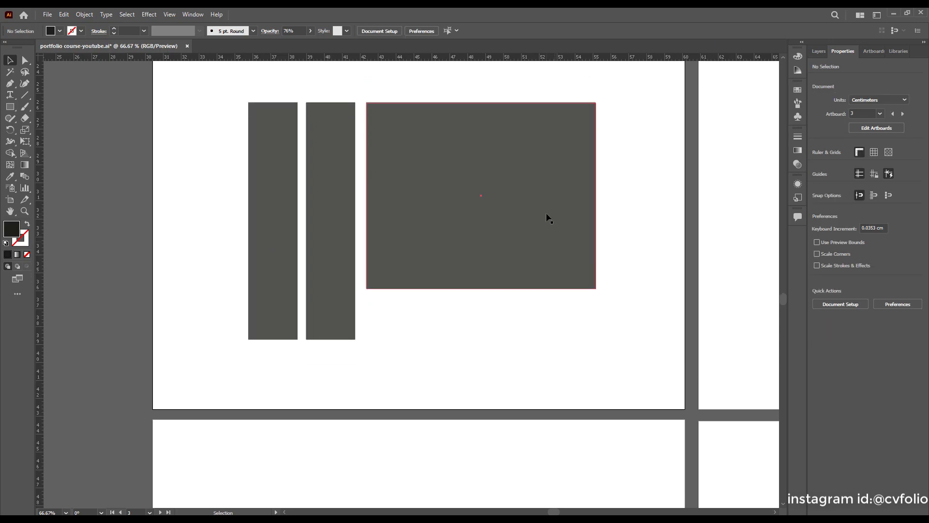
scroll(494, 332, "down", 1)
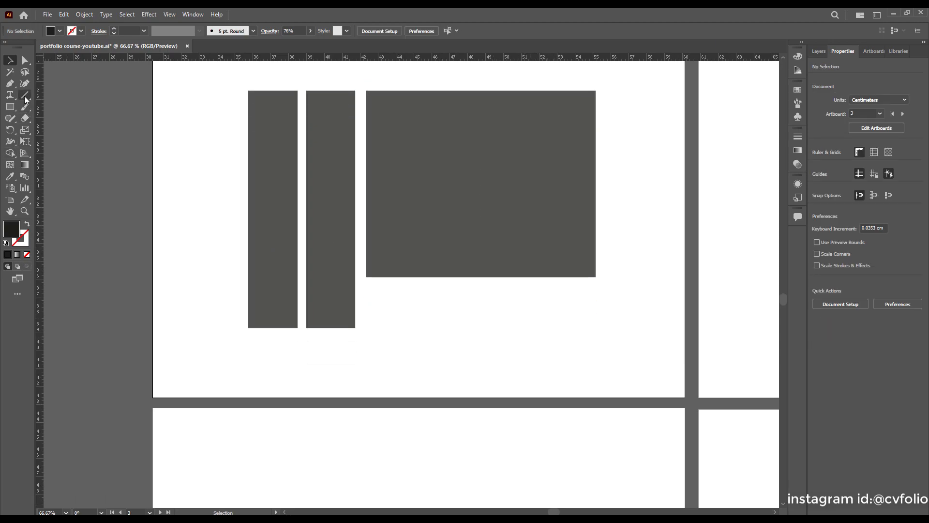
key("backslash")
left_click_drag(366, 288, 595, 289)
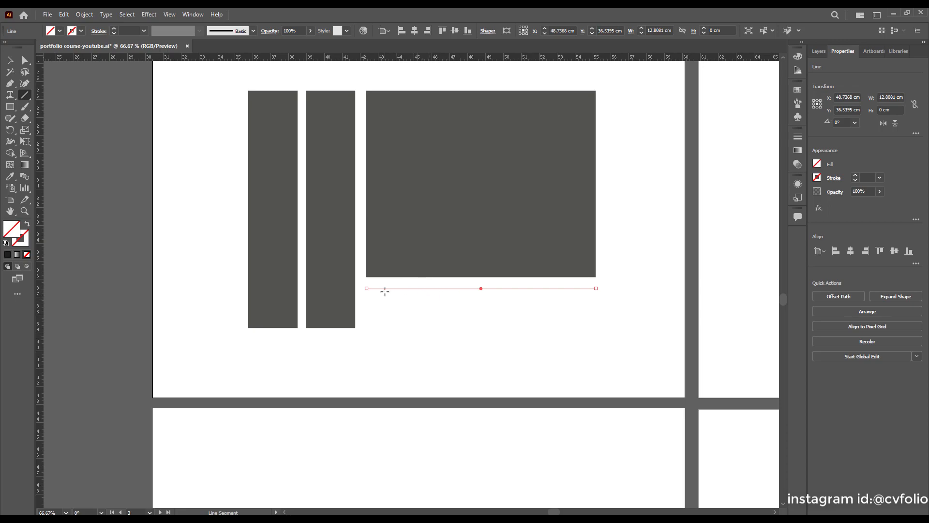
Give the line a 0.5 pt black stroke.
left_click(113, 29)
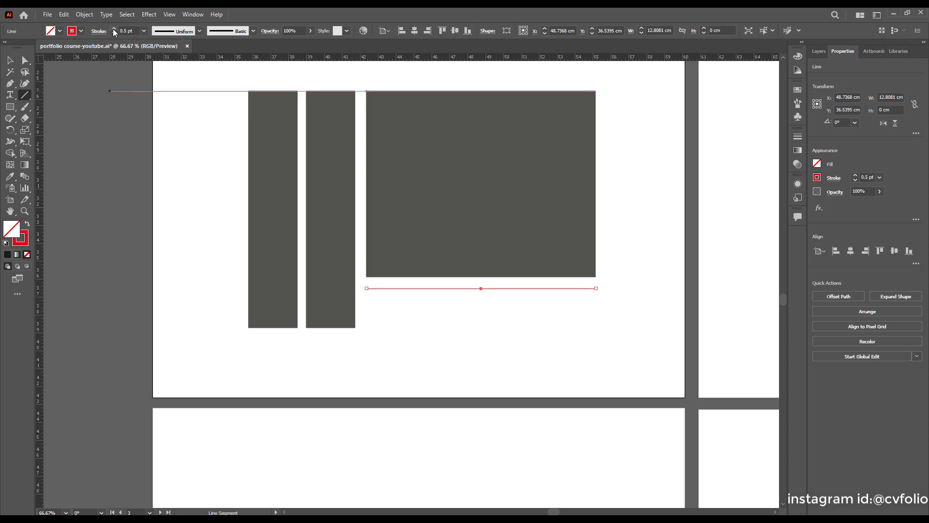
left_click(114, 29)
left_click(114, 33)
left_click(82, 31)
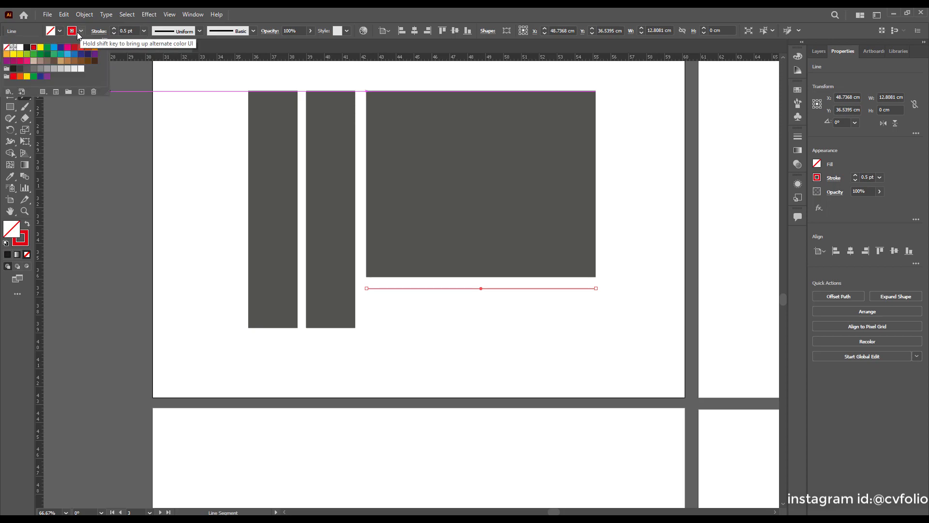
left_click(26, 47)
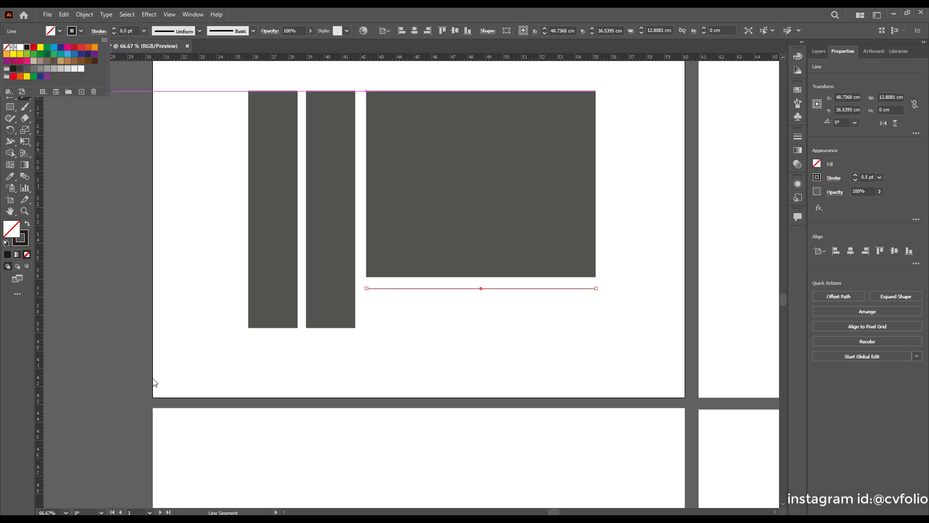
left_click(209, 333)
Return to the Selection tool and deselect the finished 12.8081 cm line.
left_click(423, 356)
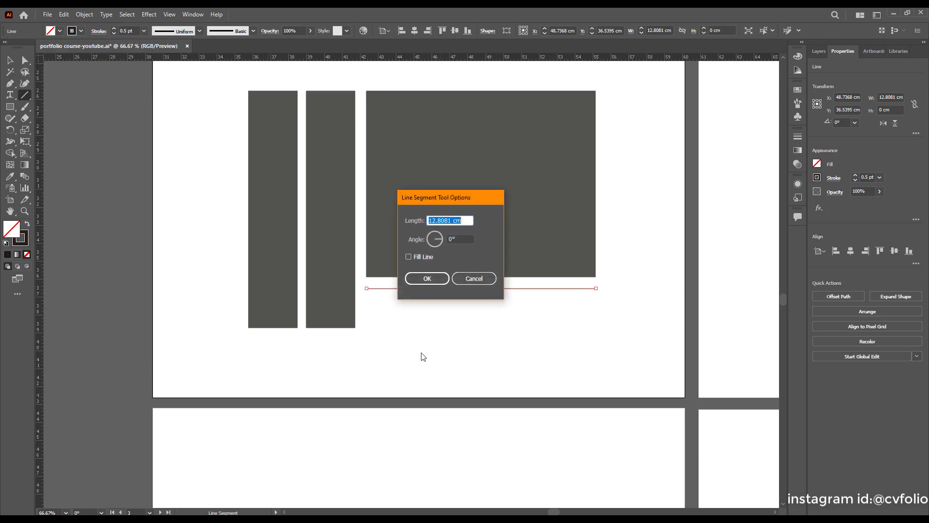
left_click(461, 280)
key("v")
left_click(491, 334)
scroll(489, 329, "down", 1)
scroll(489, 327, "up", 2)
scroll(492, 328, "down", 2)
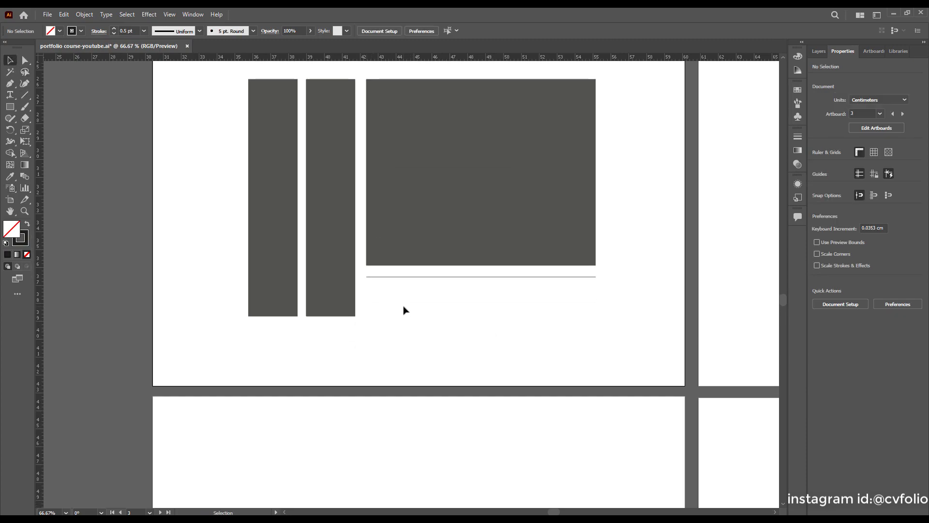
scroll(404, 312, "up", 1)
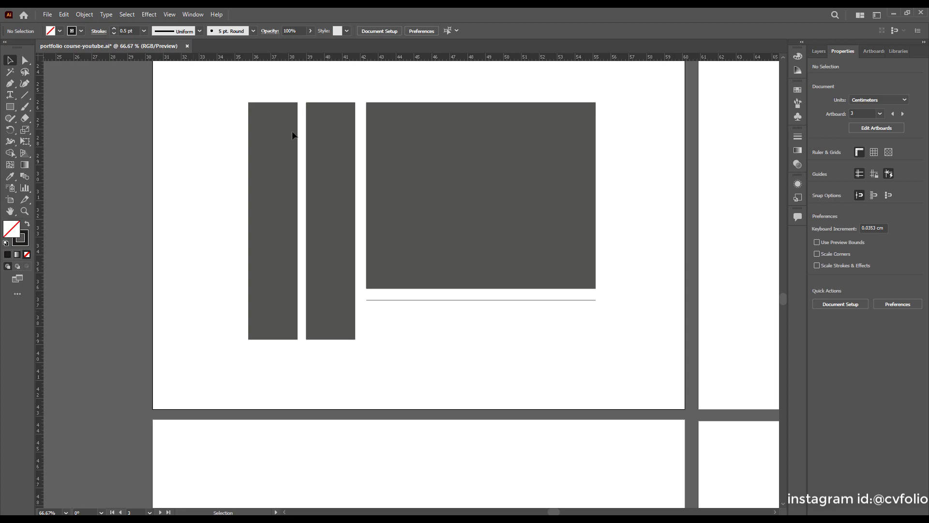
scroll(481, 313, "up", 2)
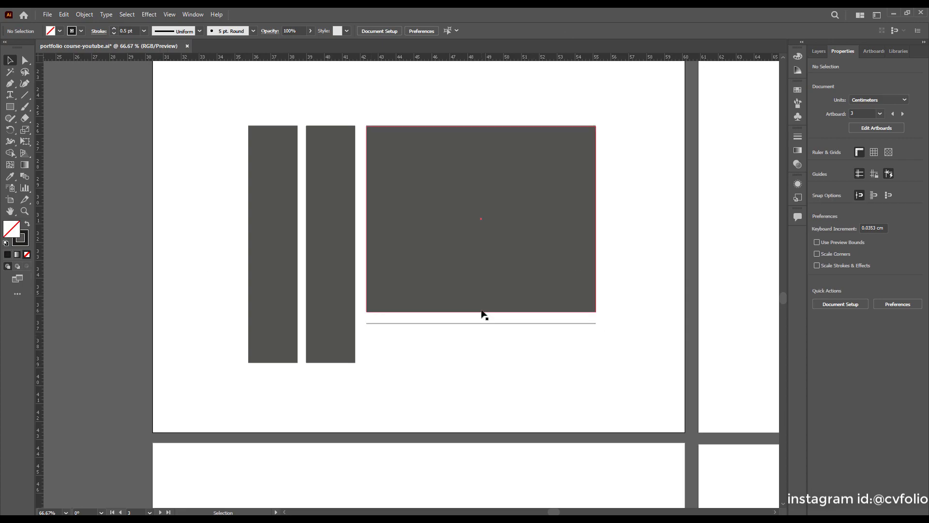
Drag an area type box below the line so it fills with Lorem ipsum placeholder text.
left_click(9, 95)
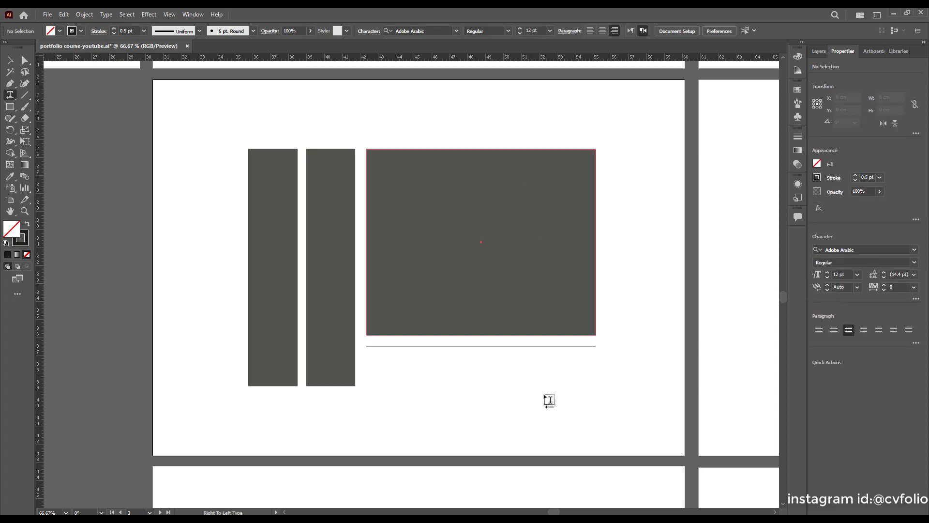
scroll(532, 353, "down", 2)
left_click_drag(594, 322, 373, 357)
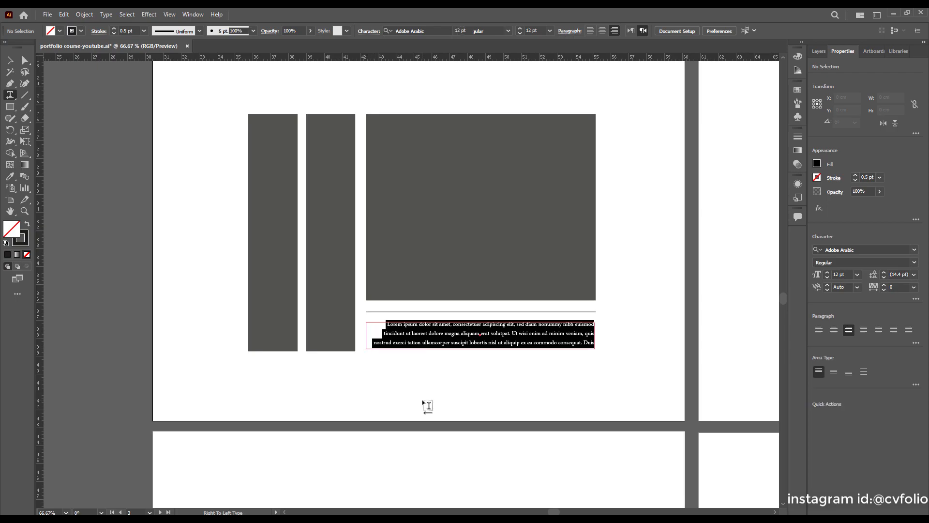
scroll(430, 392, "down", 2)
scroll(440, 381, "up", 2, "alt")
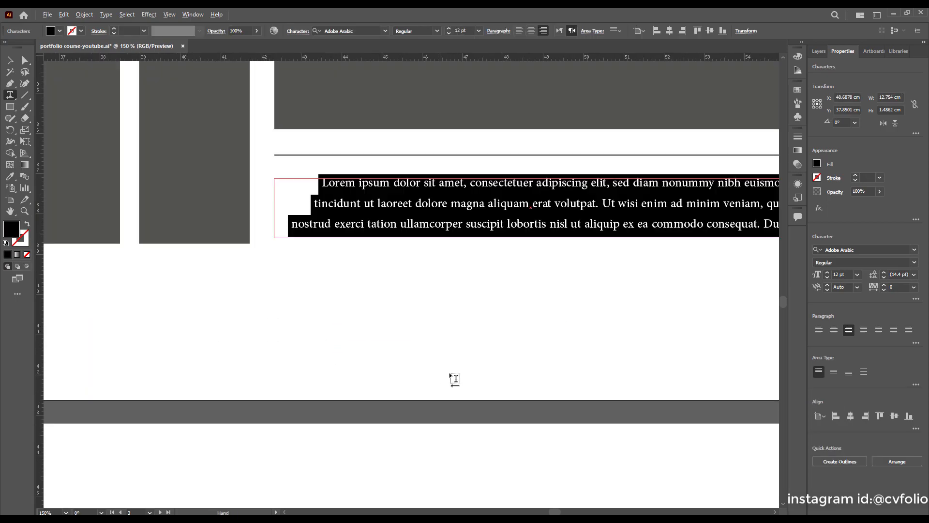
scroll(390, 229, "down", 2, "alt")
scroll(604, 224, "up", 1, "alt")
left_click_drag(608, 244, 605, 257)
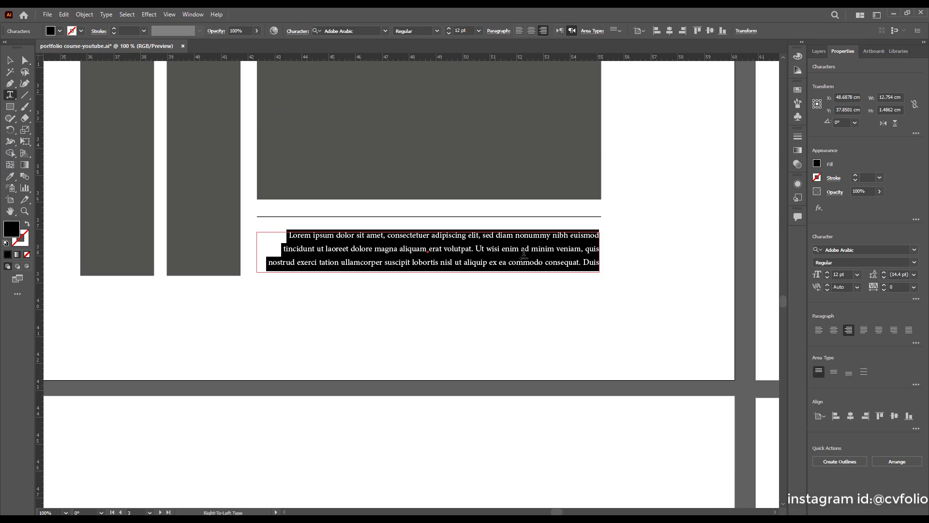
scroll(444, 280, "down", 1, "alt")
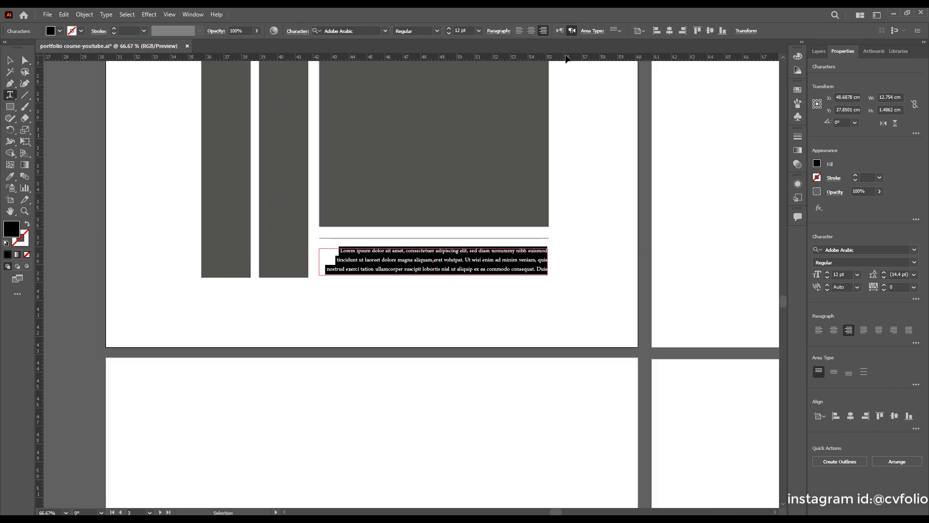
Make the placeholder paragraph left-aligned, reading left to right.
left_click(519, 31)
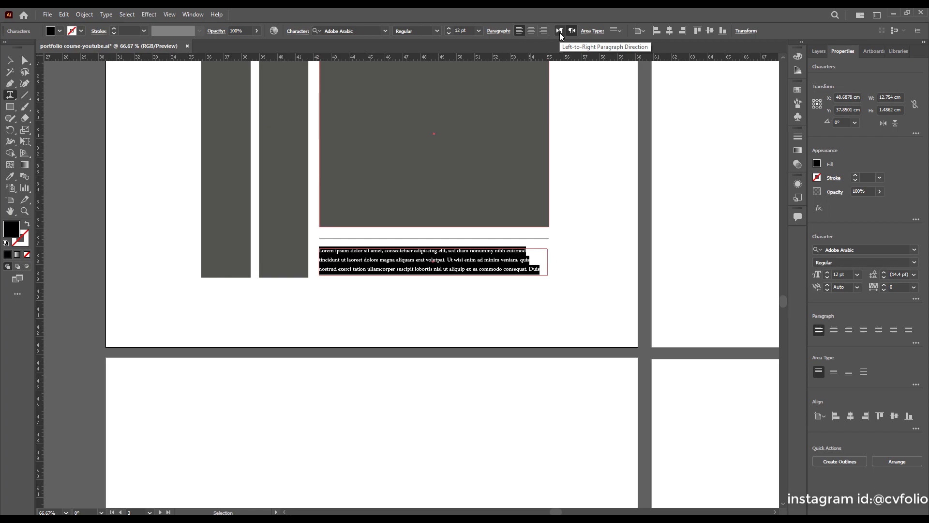
left_click(559, 33)
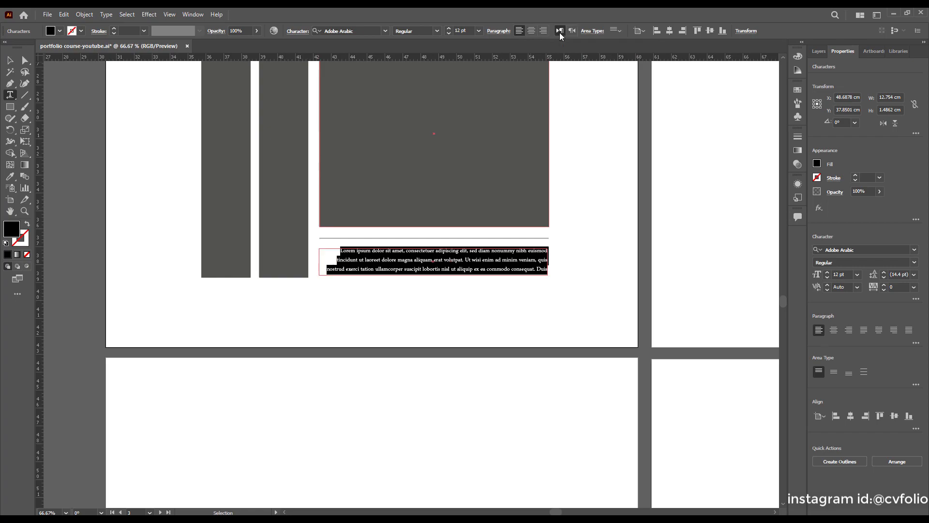
left_click(530, 31)
left_click(520, 33)
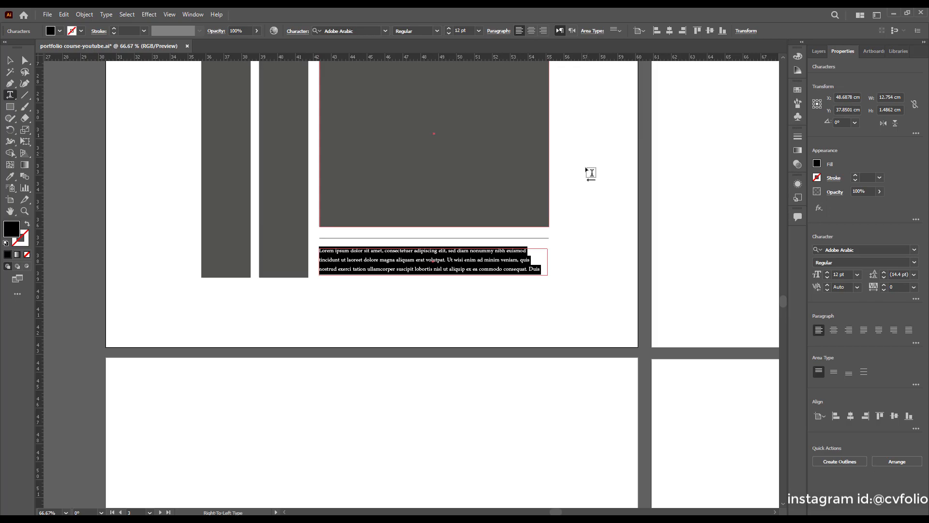
scroll(365, 265, "up", 1)
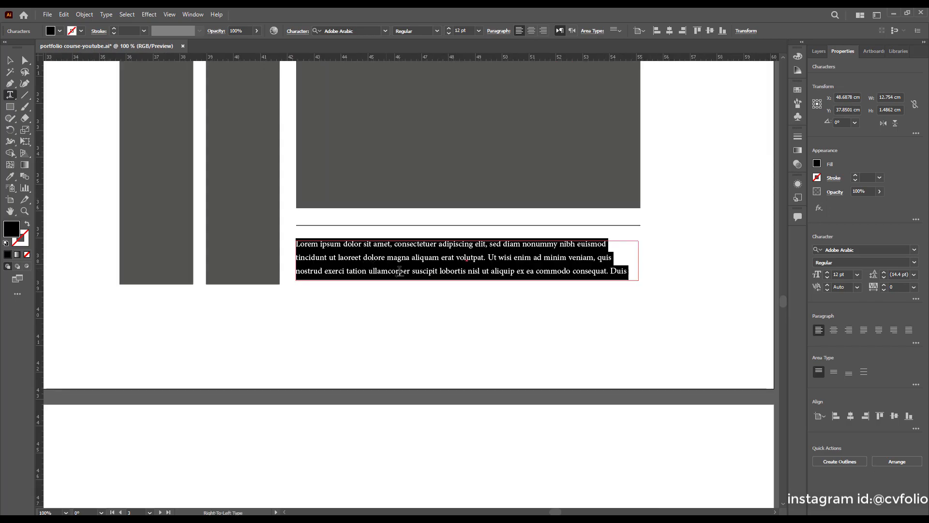
scroll(421, 275, "up", 2)
scroll(458, 282, "down", 1)
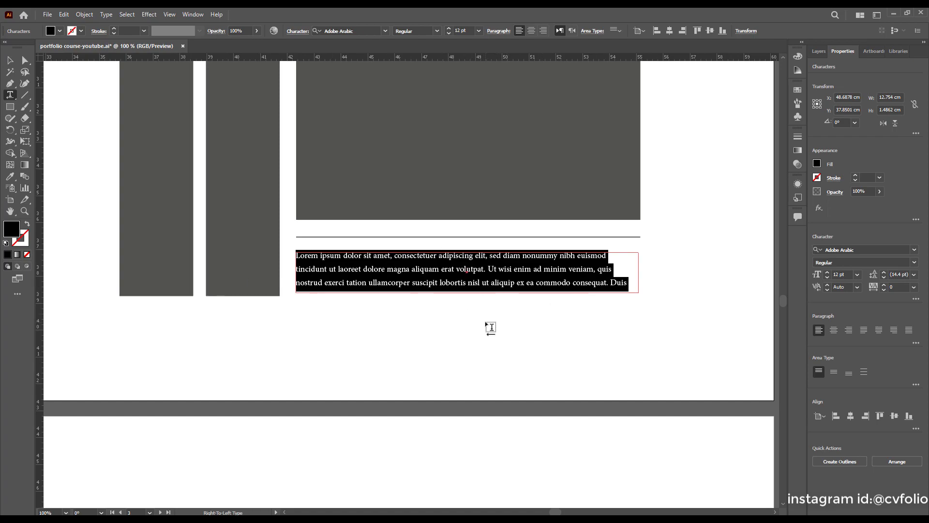
Replace the placeholder text with the designer's name, capitalizing its initials.
key("Delete")
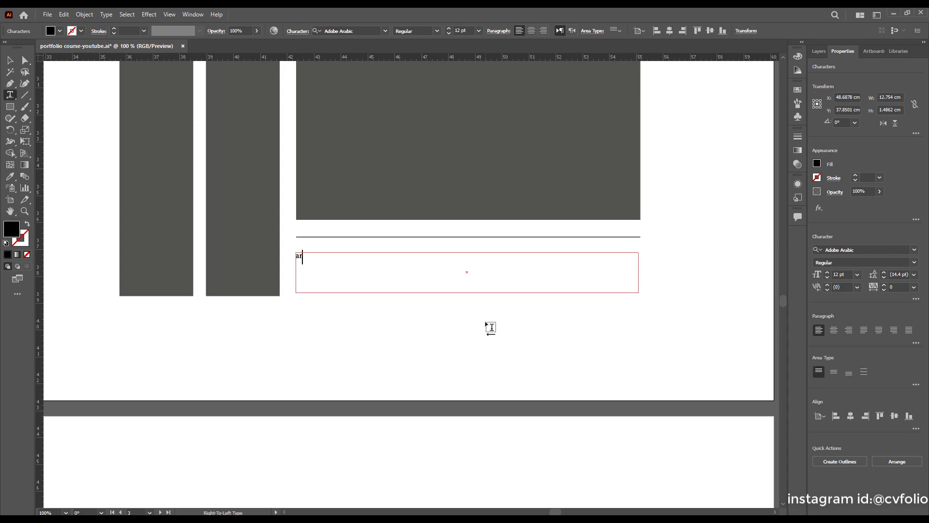
type("mad")
type("i")
type("A")
left_click_drag(301, 256, 293, 257)
type("A")
left_click(9, 60)
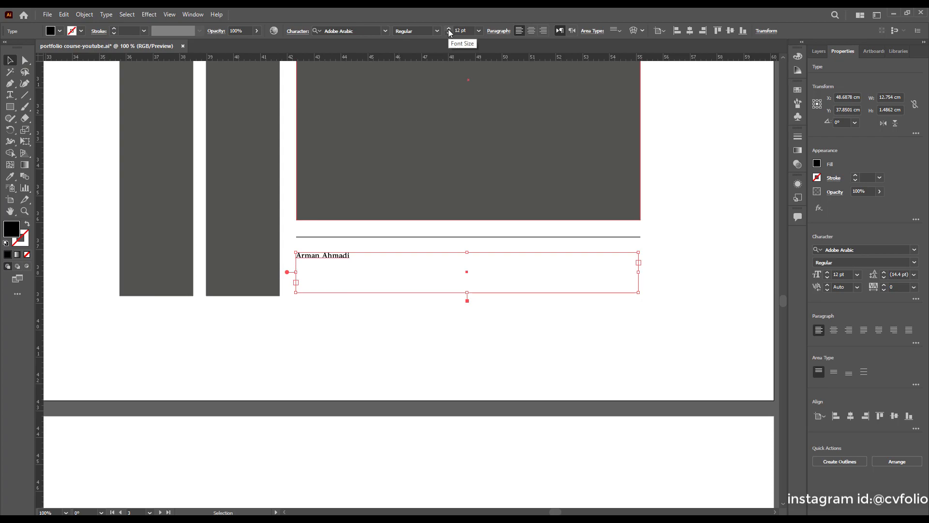
Enlarge the name to 32 pt and select its text box.
left_click_drag(448, 32, 448, 32)
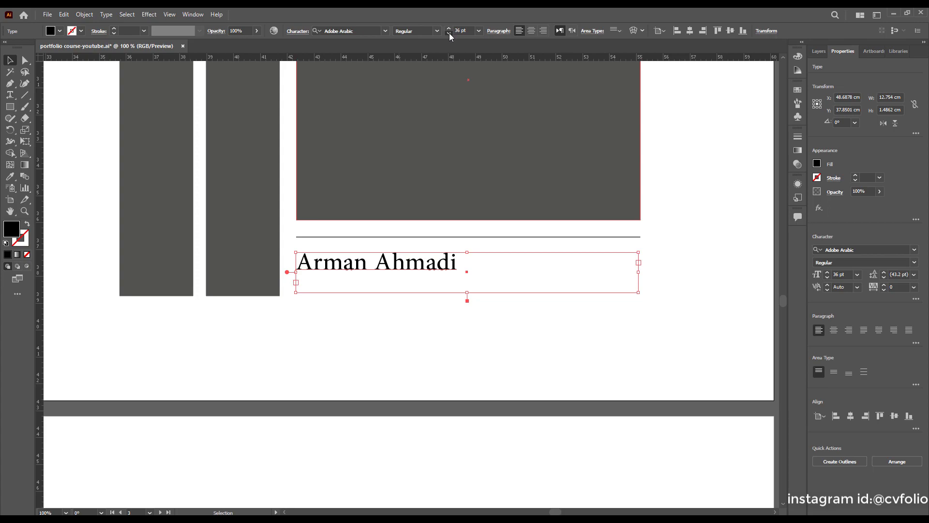
left_click(448, 34)
left_click(437, 339)
left_click(393, 269)
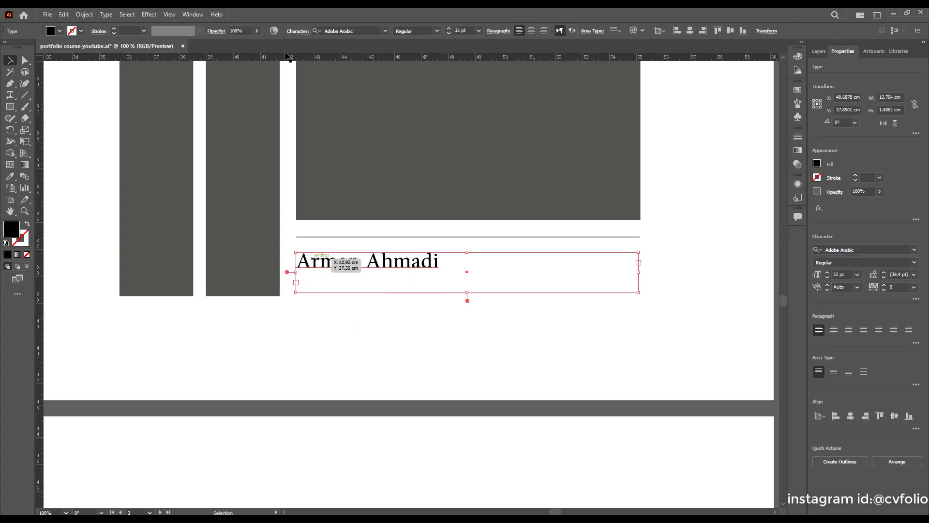
scroll(480, 277, "down", 3)
scroll(310, 226, "up", 2)
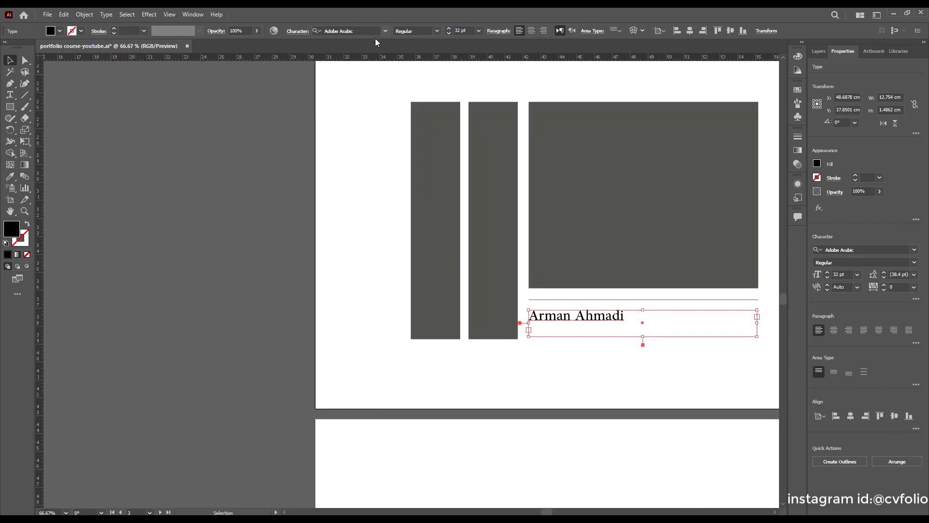
Set the name in Acumin Variable Concept and trim its text box to fit the text.
left_click(386, 31)
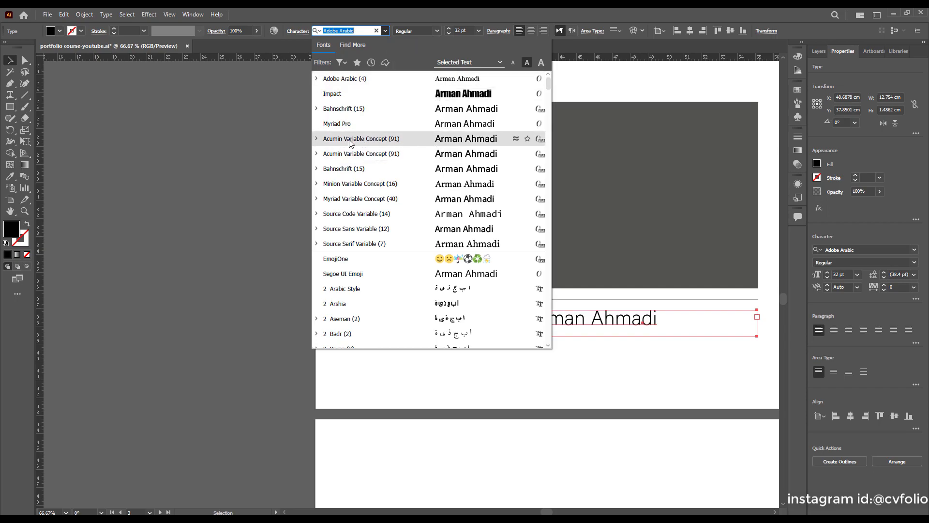
left_click(470, 141)
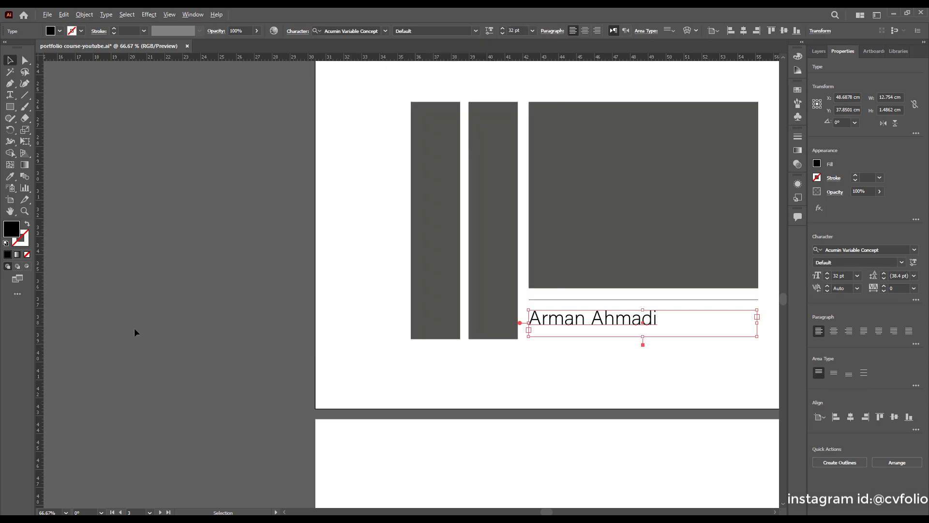
scroll(135, 328, "down", 3)
scroll(296, 340, "up", 2)
scroll(296, 329, "up", 2)
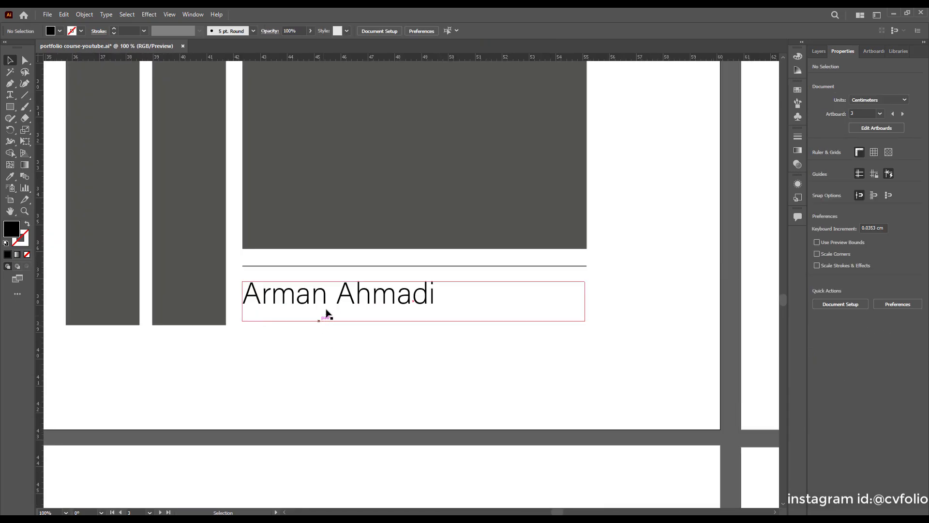
left_click_drag(414, 323, 412, 314)
left_click_drag(584, 296, 443, 296)
scroll(387, 339, "down", 4)
scroll(379, 337, "down", 2)
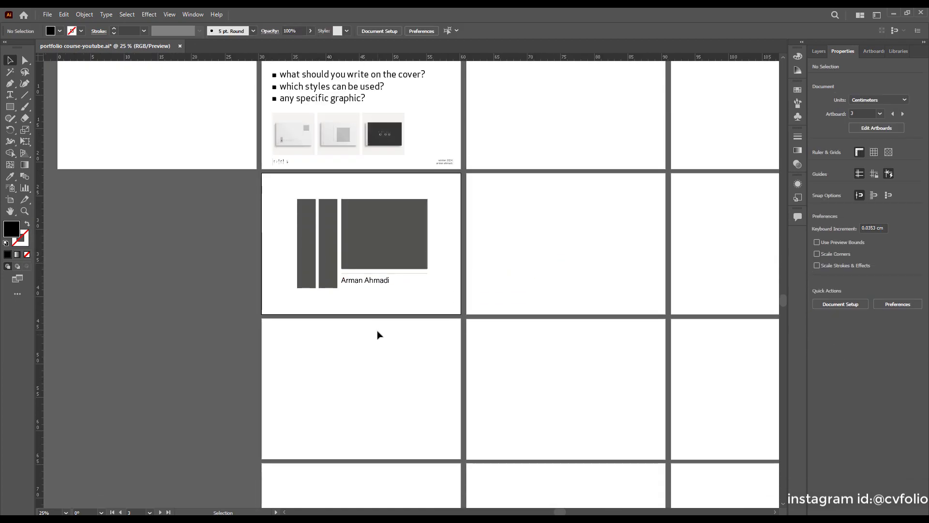
scroll(372, 300, "up", 3)
Reduce the name to 25 pt and shrink its text box to fit again.
left_click(373, 276)
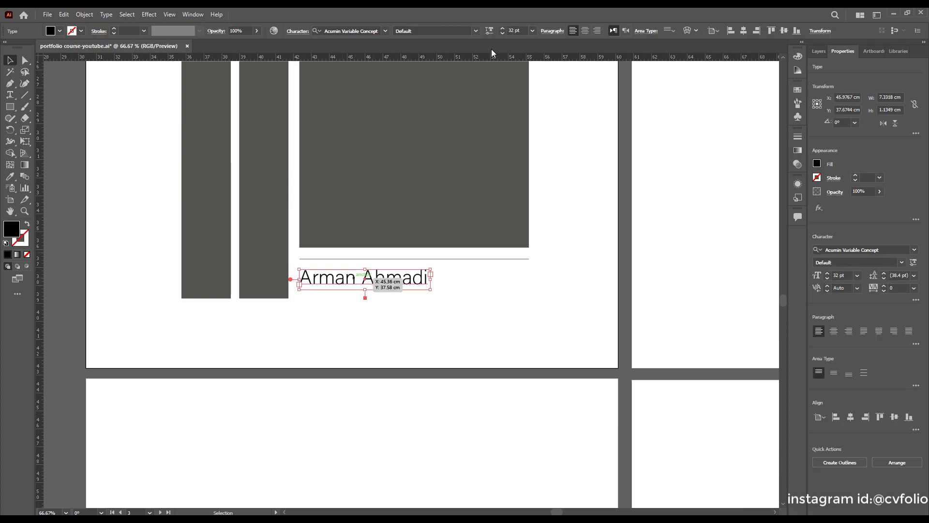
left_click(503, 33)
left_click(502, 33)
left_click(502, 32)
left_click(503, 33)
left_click(503, 32)
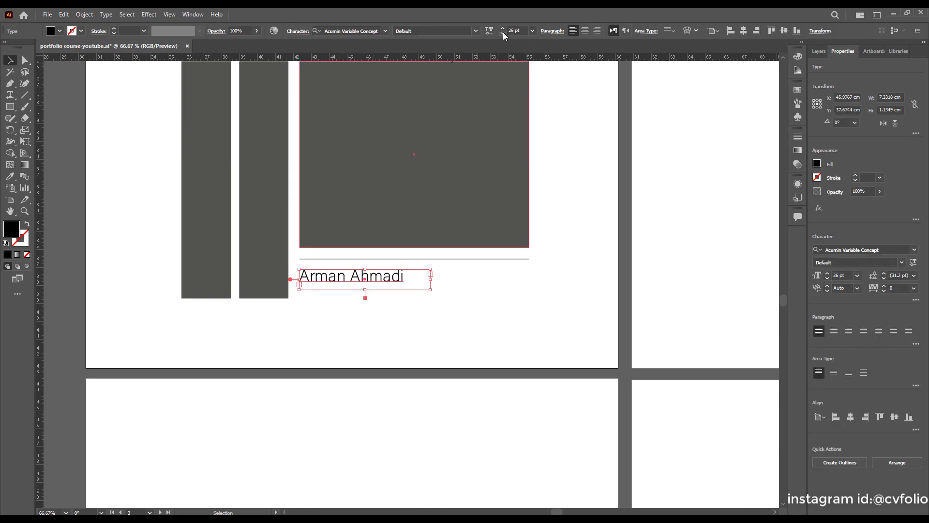
left_click(390, 327)
scroll(363, 291, "up", 3)
left_click(370, 263)
left_click_drag(372, 290, 371, 274)
left_click_drag(569, 251, 493, 247)
left_click(515, 321)
scroll(314, 292, "down", 1)
scroll(340, 283, "down", 2)
scroll(341, 287, "down", 3)
scroll(332, 254, "up", 3)
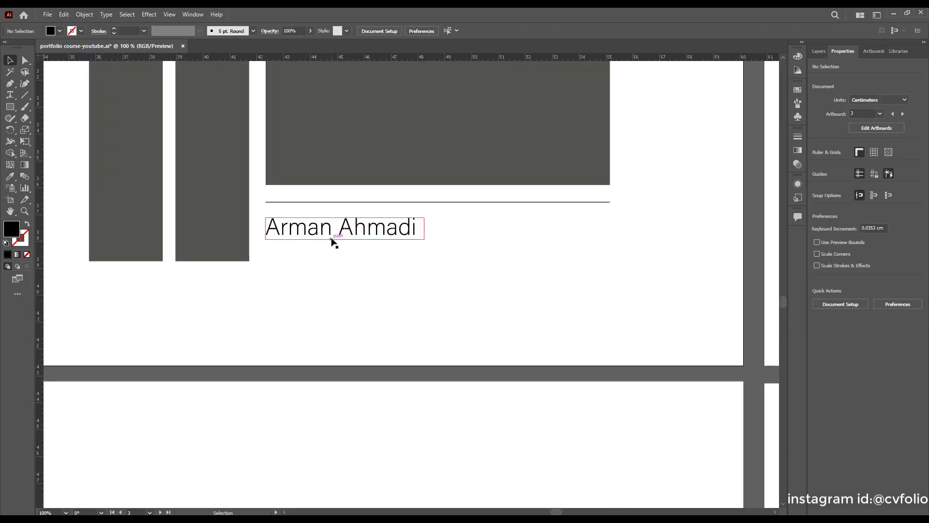
Nudge the name with the arrow keys so it sits just below the line.
left_click(332, 241)
key("Up")
key("Up")
key("Up")
key("Up")
key("Up")
key("Up")
key("Up")
key("Up")
key("Up")
key("Up")
key("Down")
key("Down")
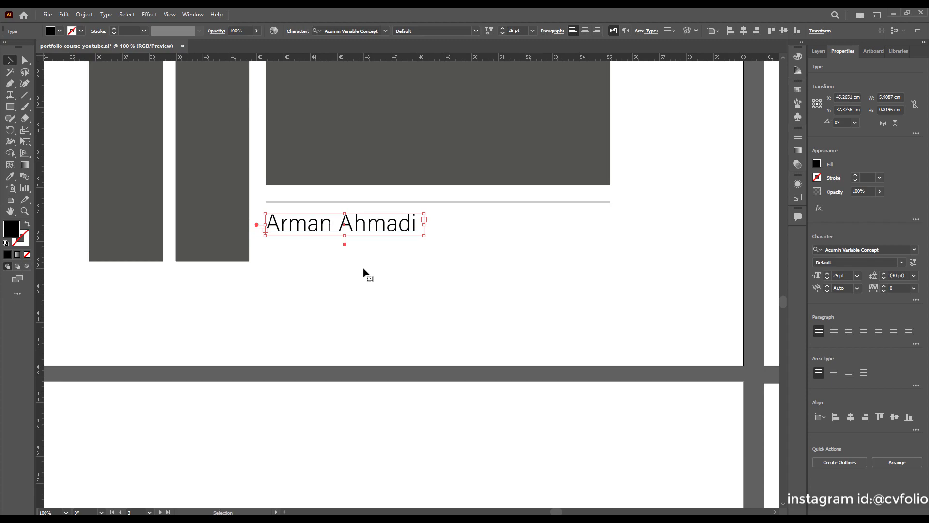
key("Up")
key("Up")
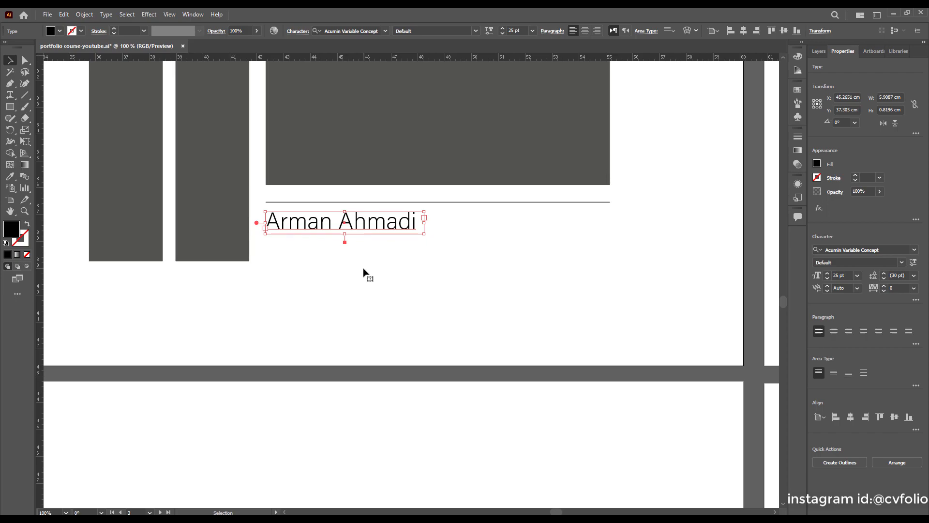
left_click(366, 275)
scroll(310, 304, "down", 6)
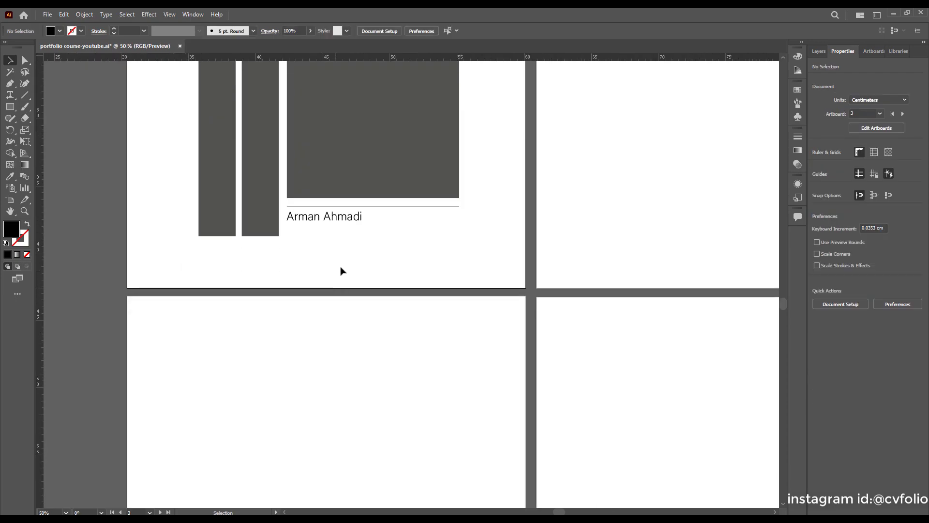
scroll(341, 266, "up", 2)
scroll(412, 281, "up", 1)
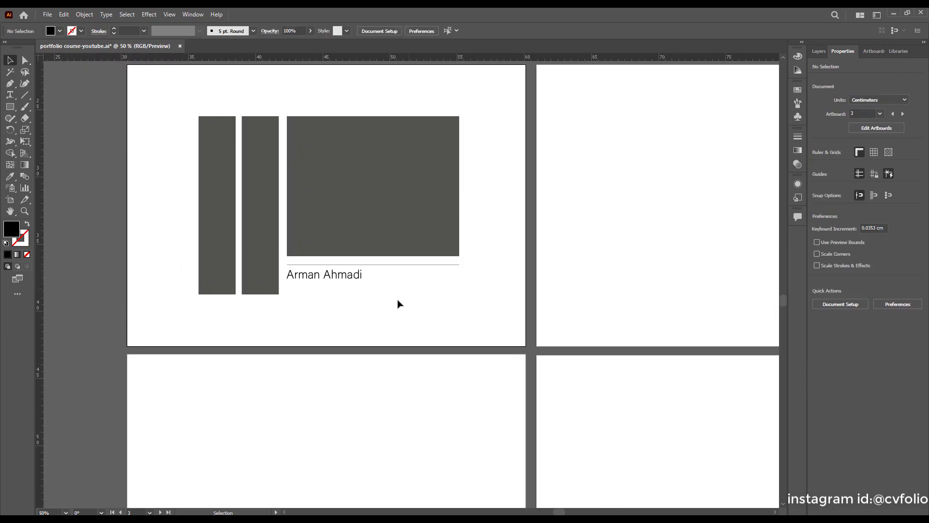
scroll(387, 302, "up", 2)
scroll(337, 298, "up", 1)
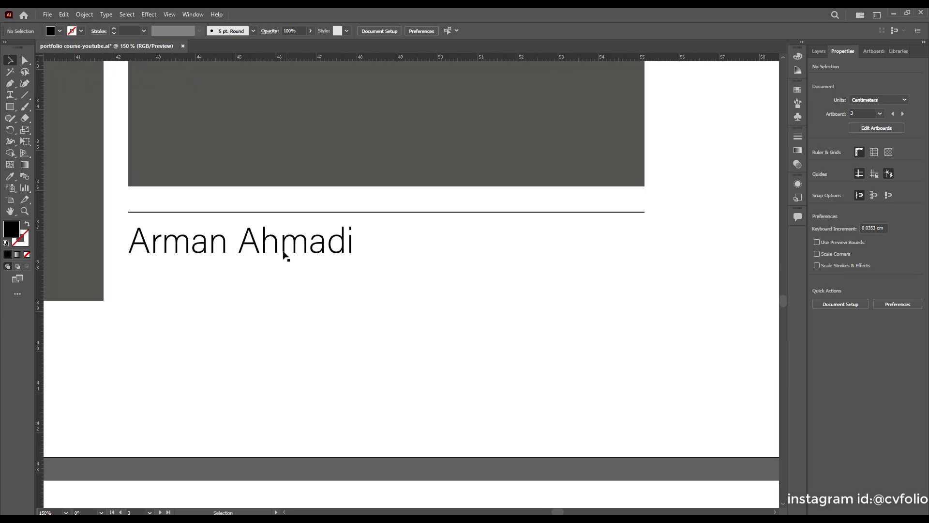
left_click(288, 255)
Paste a copy of the name text and retype it as 'winter-2024'.
key("a")
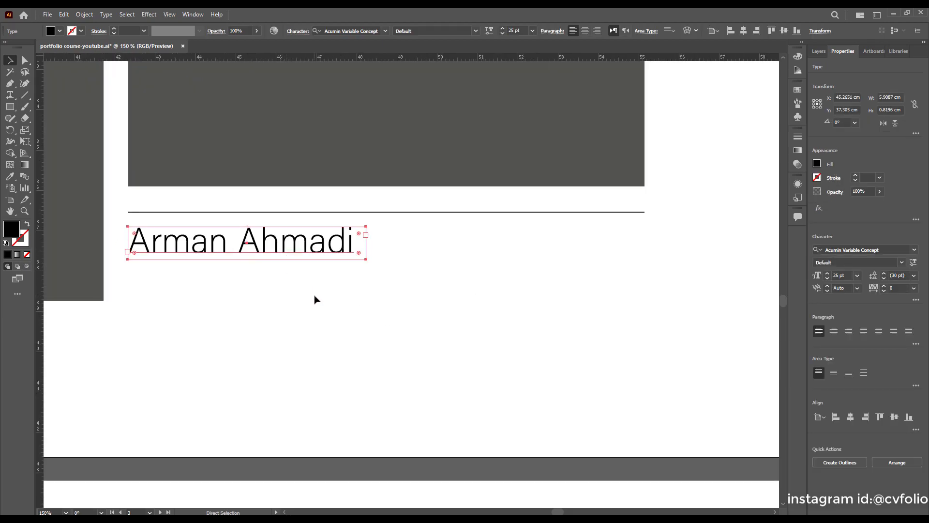
double_click(361, 295)
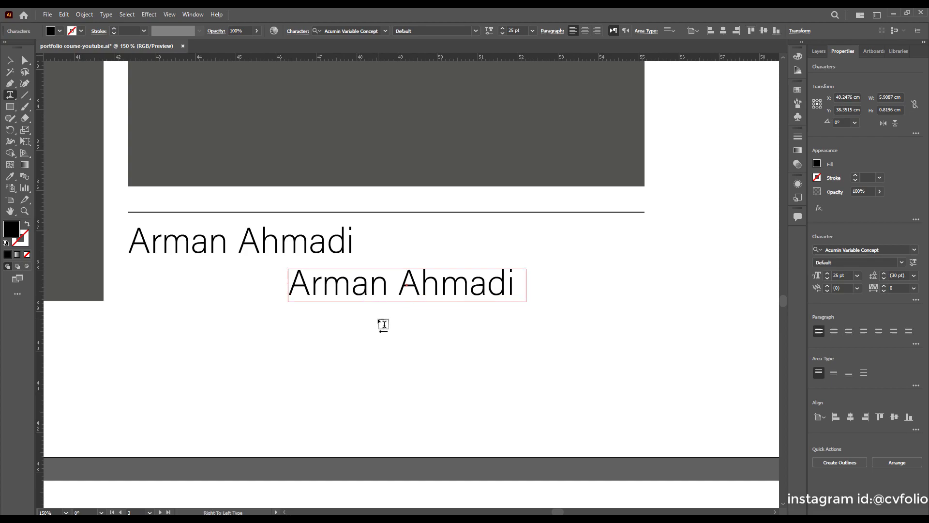
key("ctrl+a")
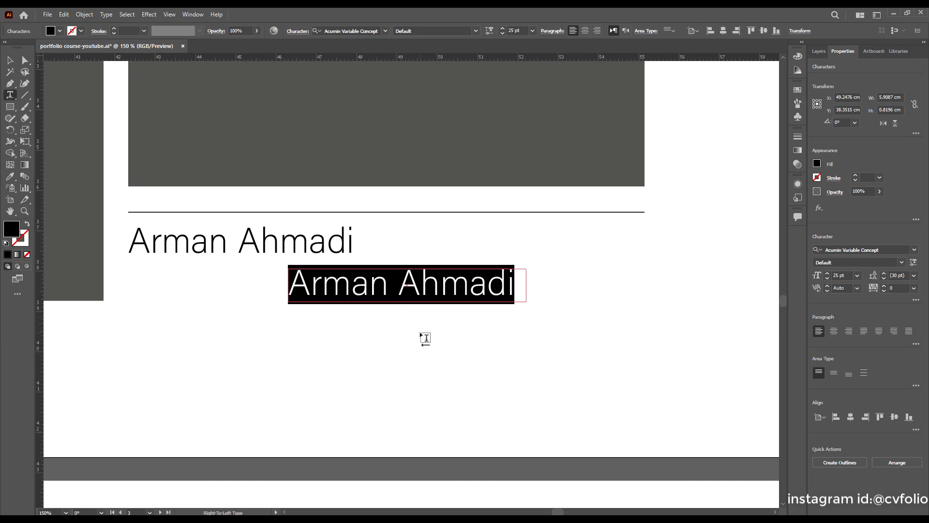
type("winter")
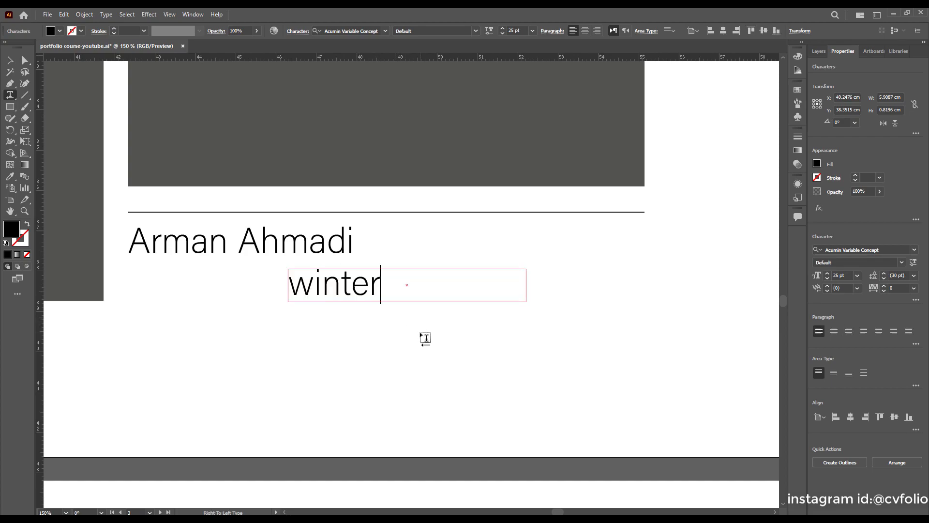
type("-2024")
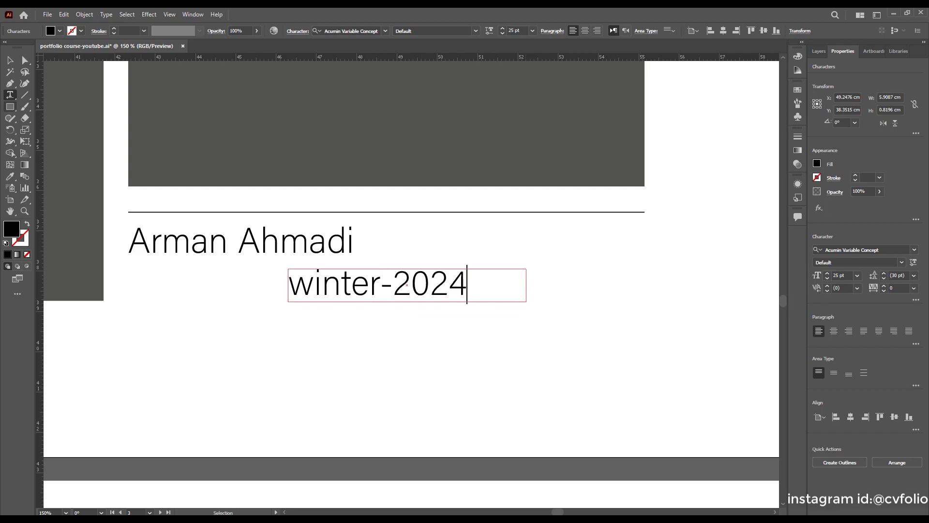
key("Escape")
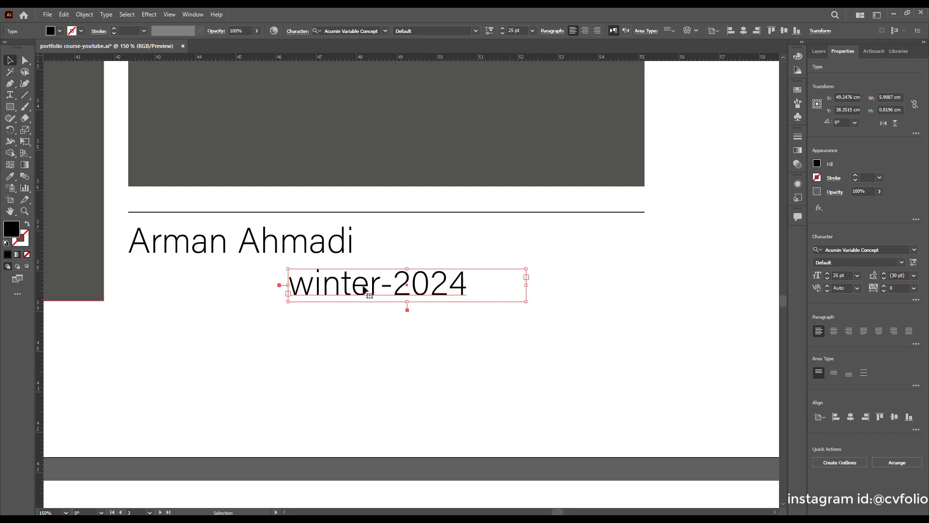
Make winter-2024 smaller and move it under the line's right end.
left_click(503, 33)
left_click(456, 360)
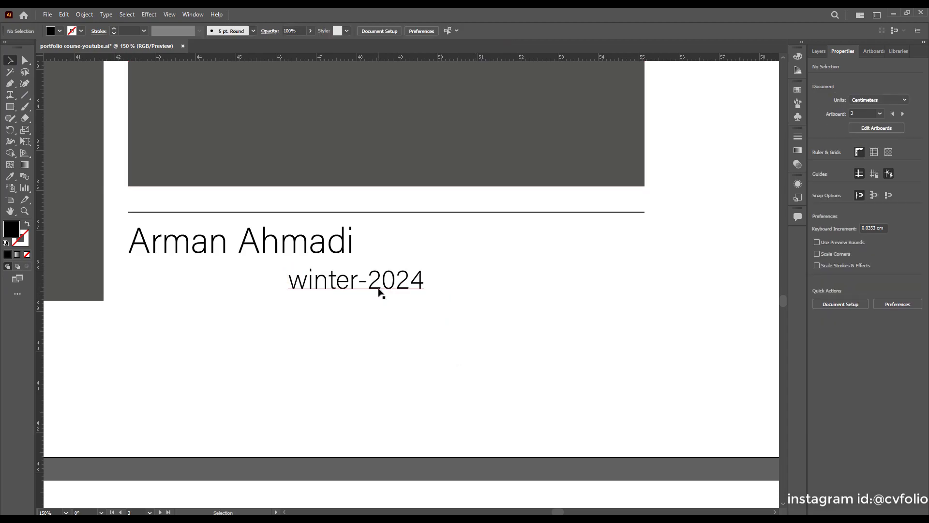
left_click_drag(379, 290, 598, 291)
left_click(630, 342)
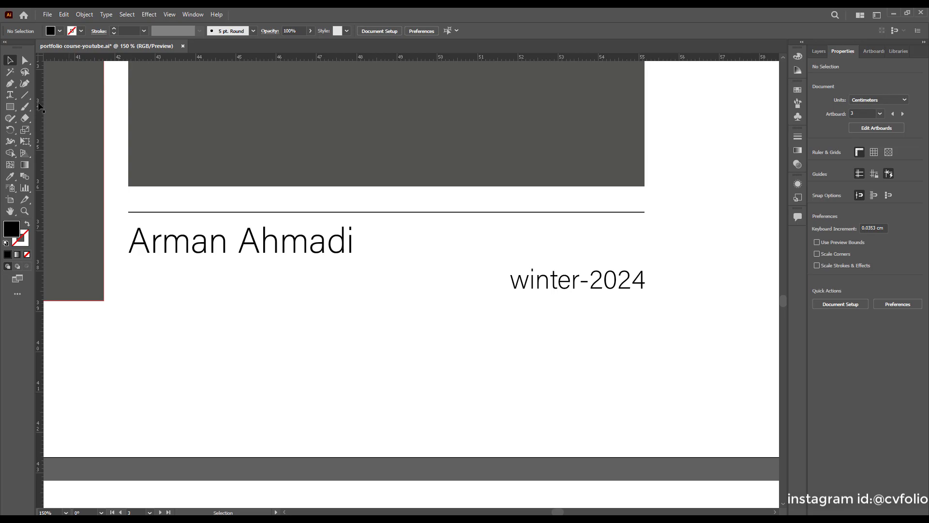
Drag a vertical guide to the line's end and snap winter-2024's right edge to it.
scroll(39, 107, "up", 2)
scroll(36, 104, "down", 1)
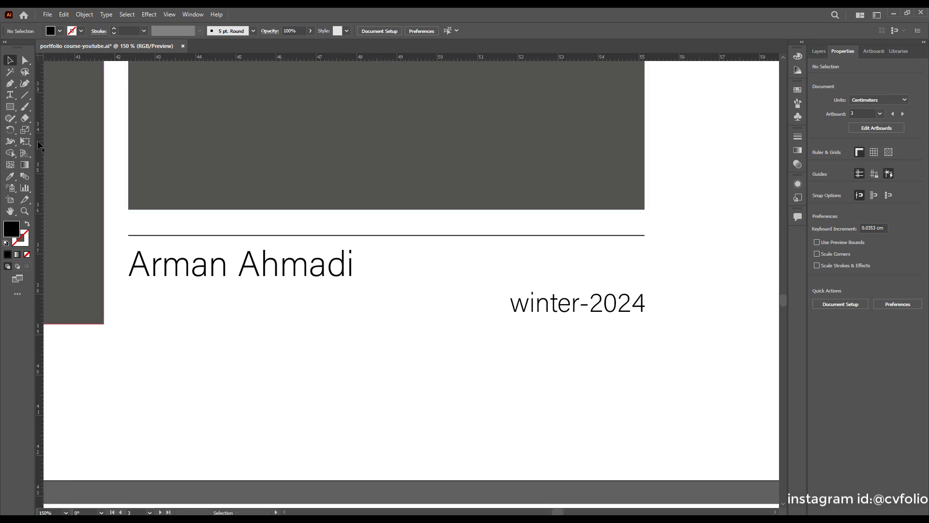
scroll(97, 225, "down", 4)
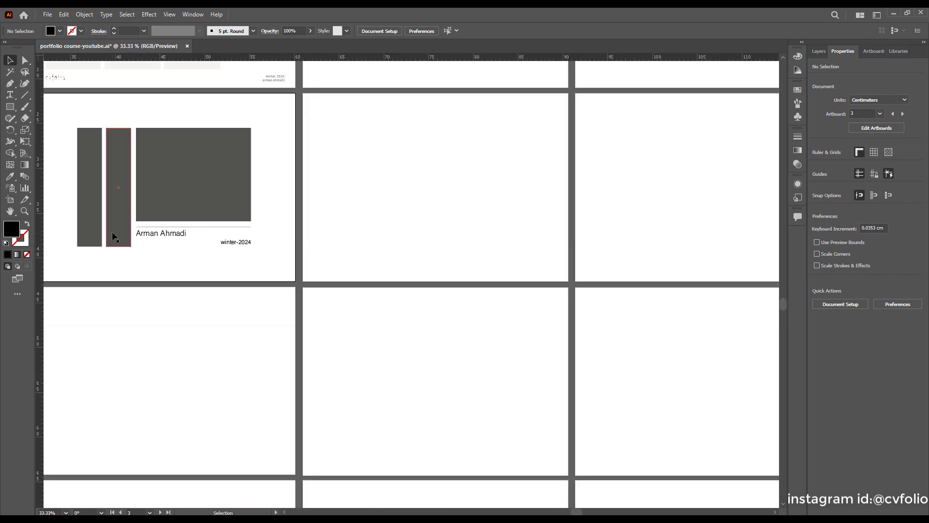
scroll(67, 237, "up", 2)
scroll(48, 222, "up", 2)
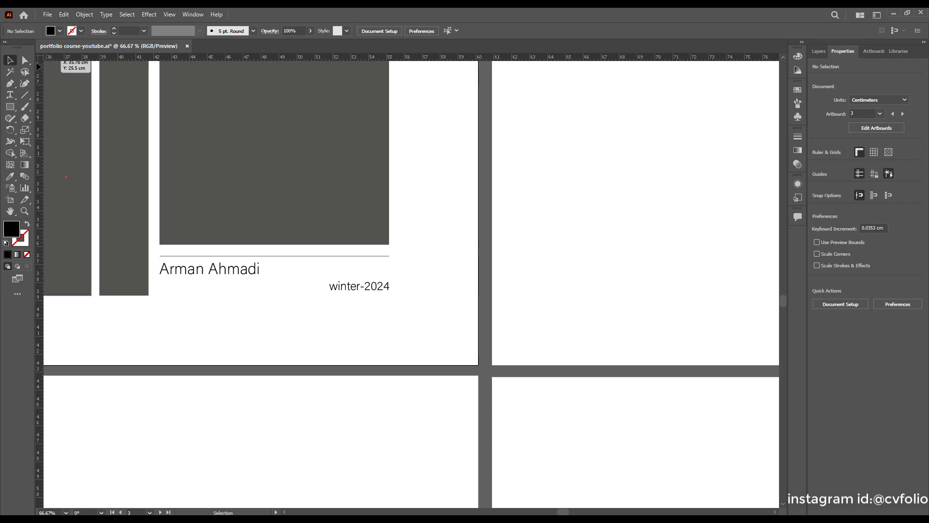
key("ctrl+r")
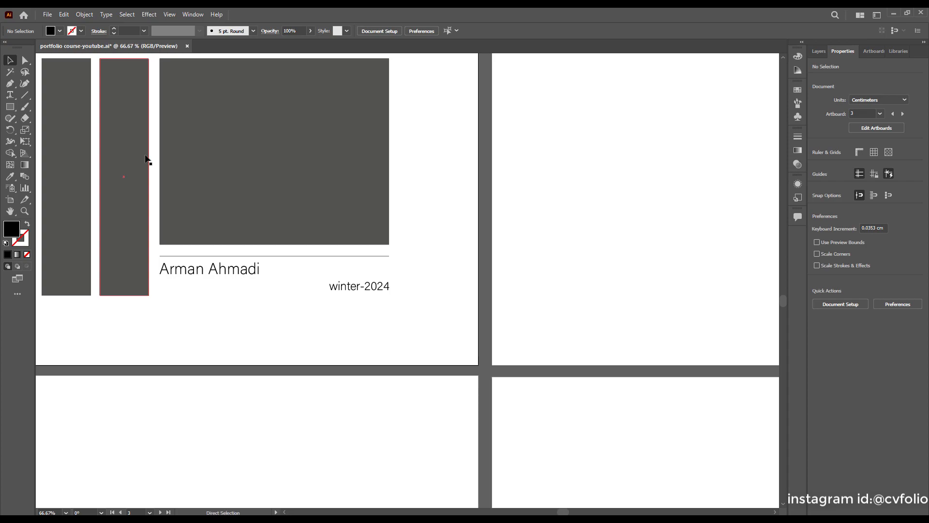
key("ctrl+r")
scroll(196, 158, "down", 3)
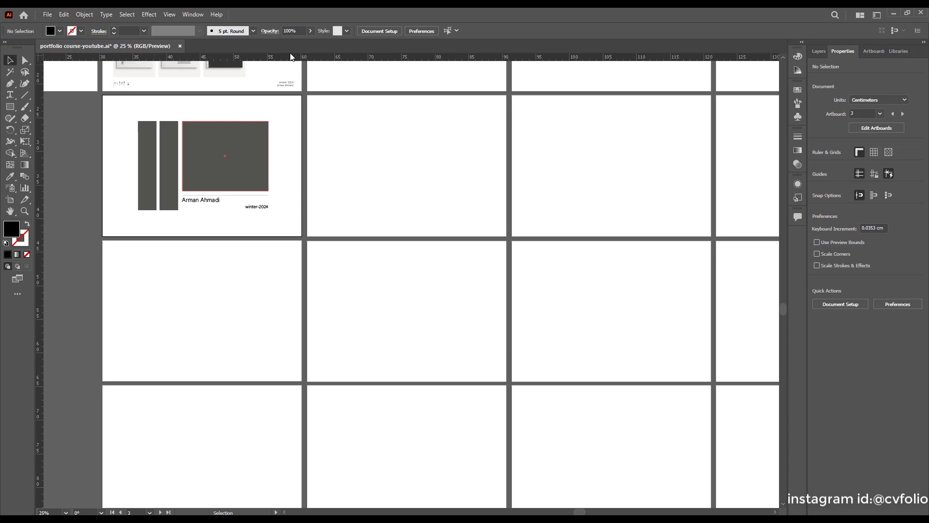
scroll(124, 198, "up", 3)
left_click_drag(41, 157, 506, 180)
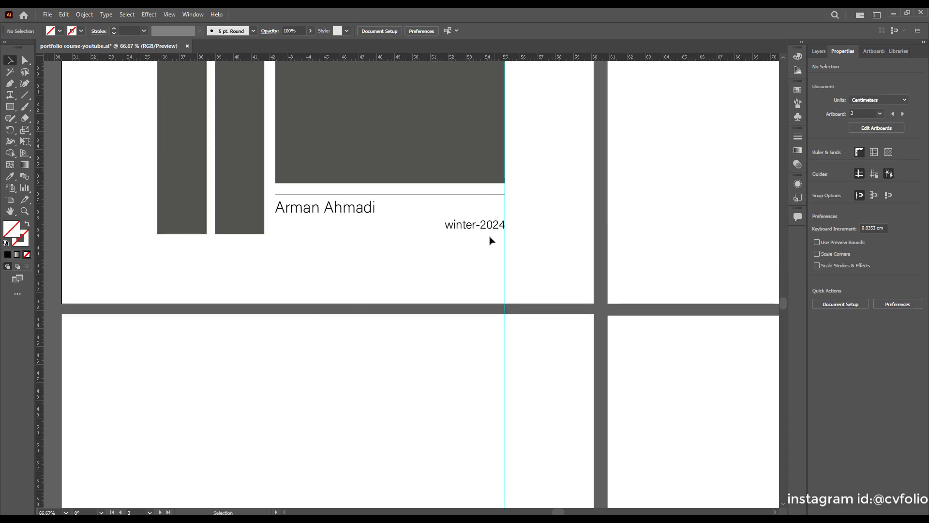
scroll(499, 232, "up", 4)
scroll(550, 186, "up", 5)
left_click_drag(542, 226, 542, 226)
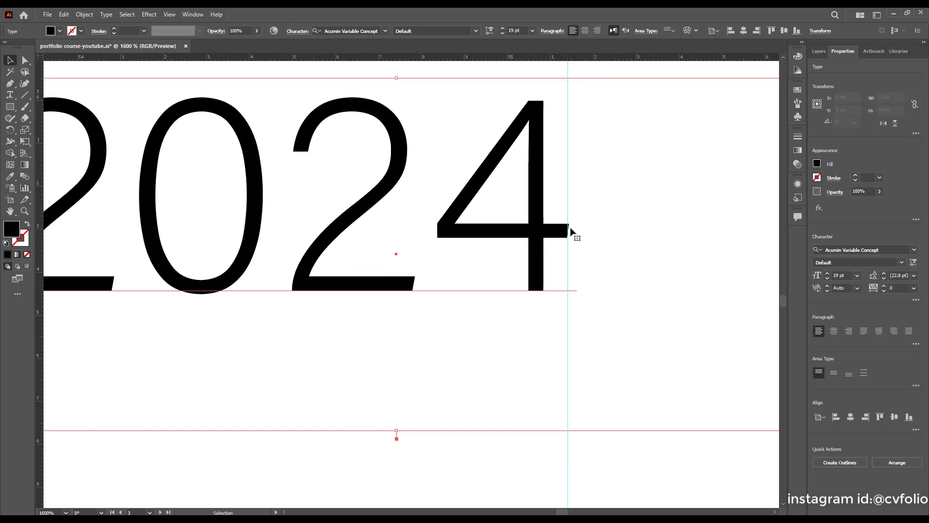
Delete the vertical guide.
scroll(492, 253, "down", 7)
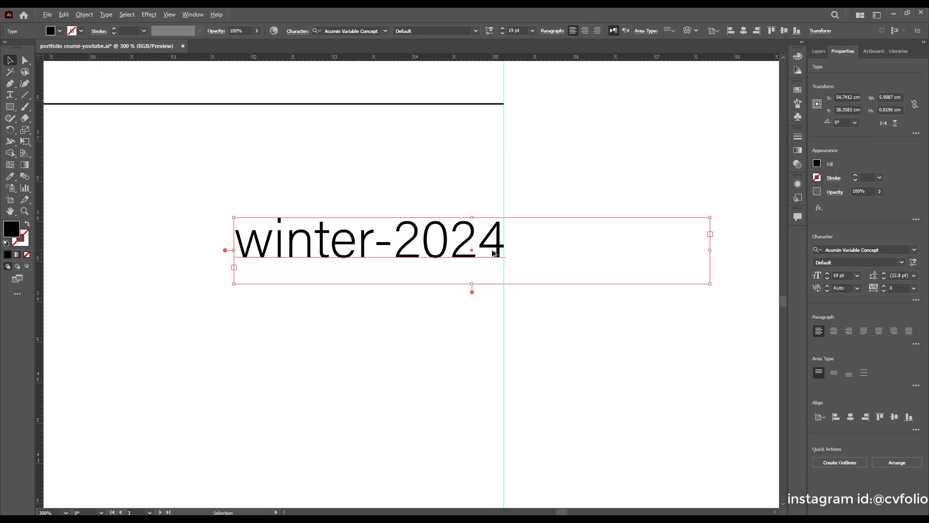
left_click(432, 319)
scroll(430, 320, "up", 1)
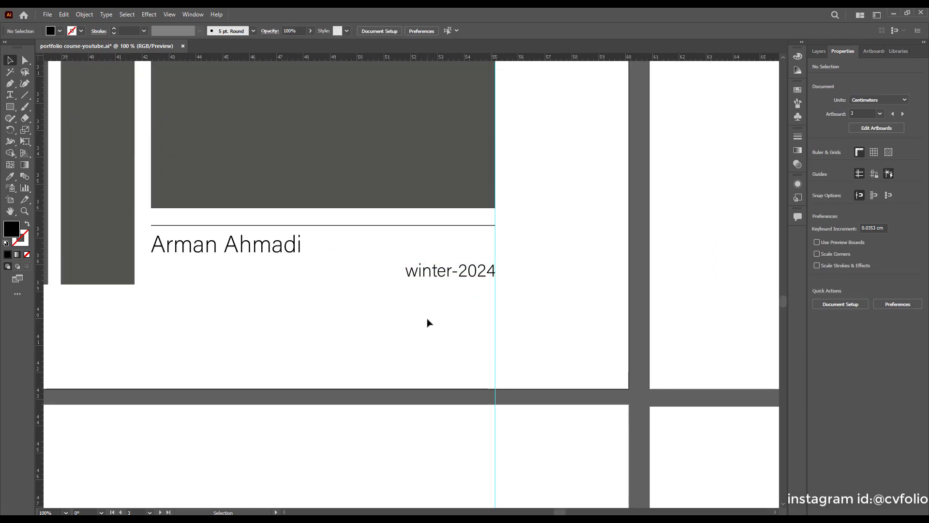
left_click_drag(522, 320, 415, 358)
key("Delete")
Nudge winter-2024 up slightly toward the name, to Y 38.1953 cm.
scroll(418, 358, "down", 1)
scroll(415, 358, "up", 1)
left_click(452, 271)
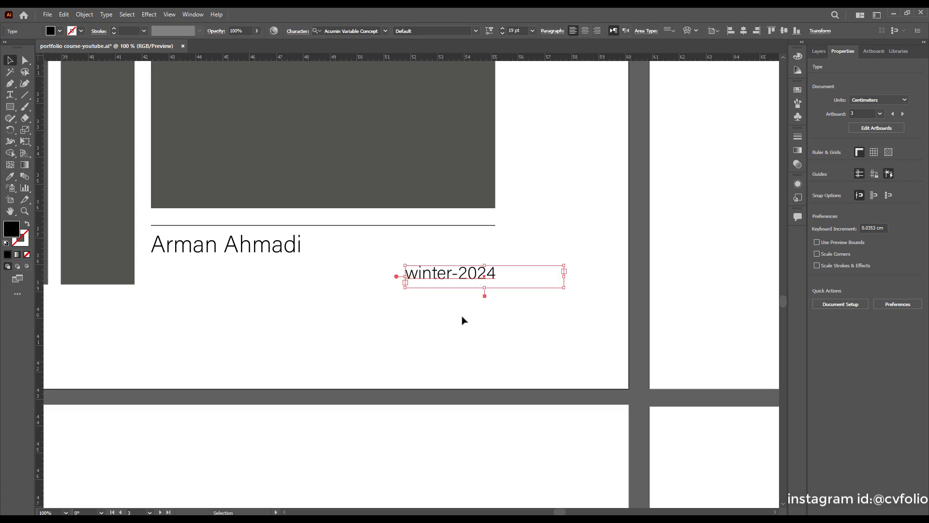
key("Up")
key("Up")
key("Up")
key("Up")
key("Up")
key("Up")
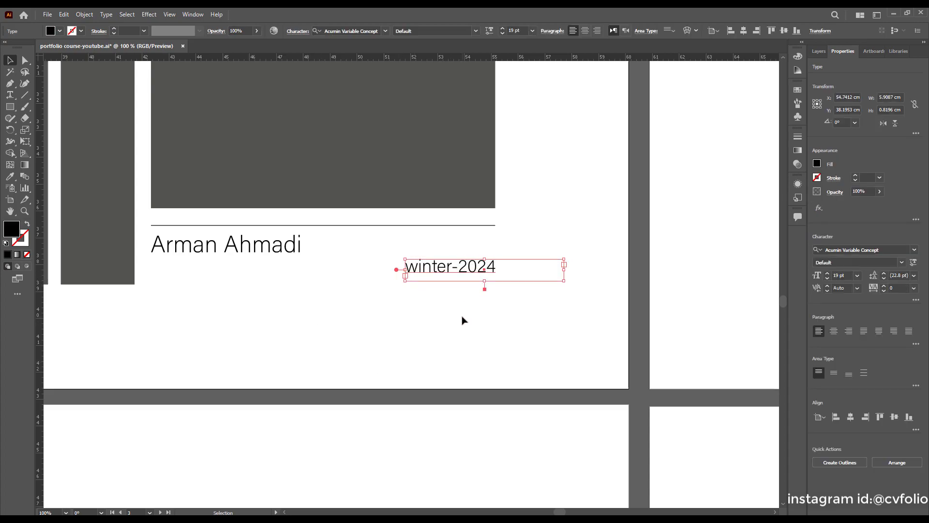
left_click(458, 284)
scroll(445, 288, "up", 2)
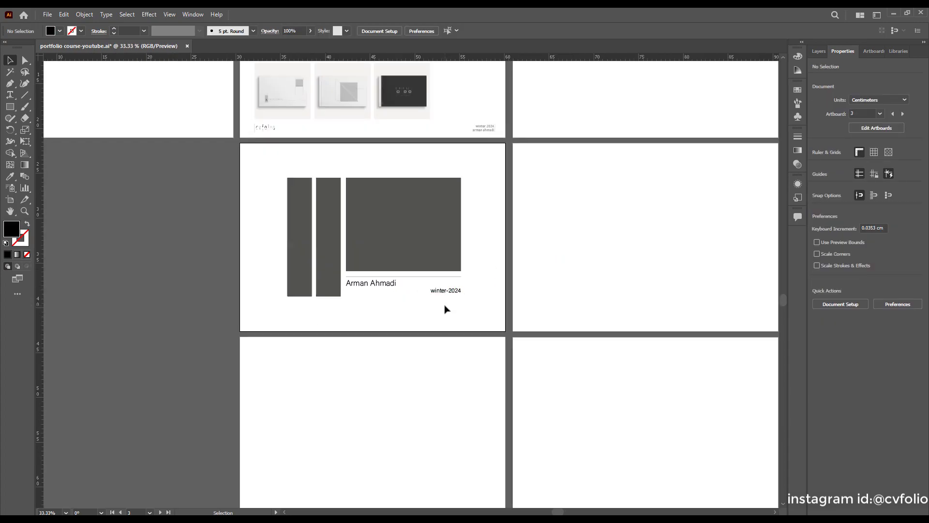
scroll(446, 308, "down", 1)
scroll(442, 308, "up", 2)
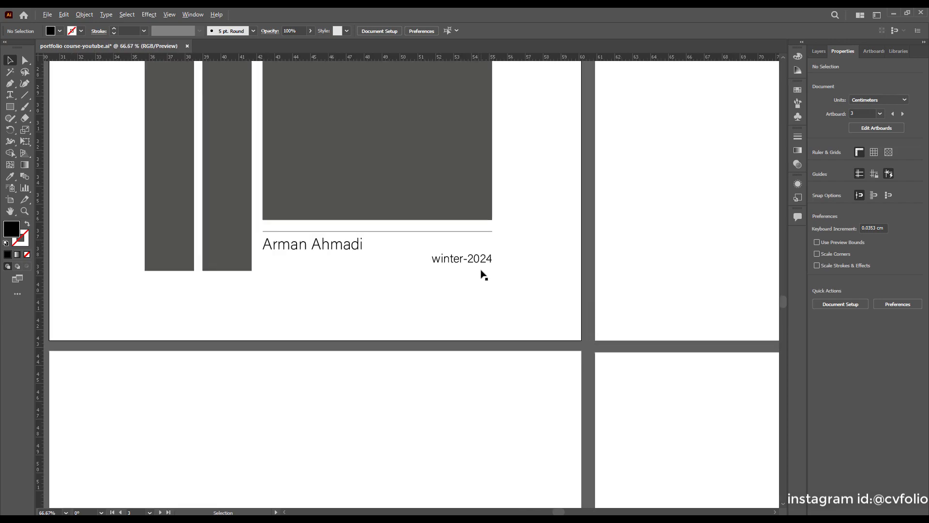
scroll(484, 274, "up", 1)
Duplicate the thin rule and move the copy down beneath winter-2024.
left_click(437, 225)
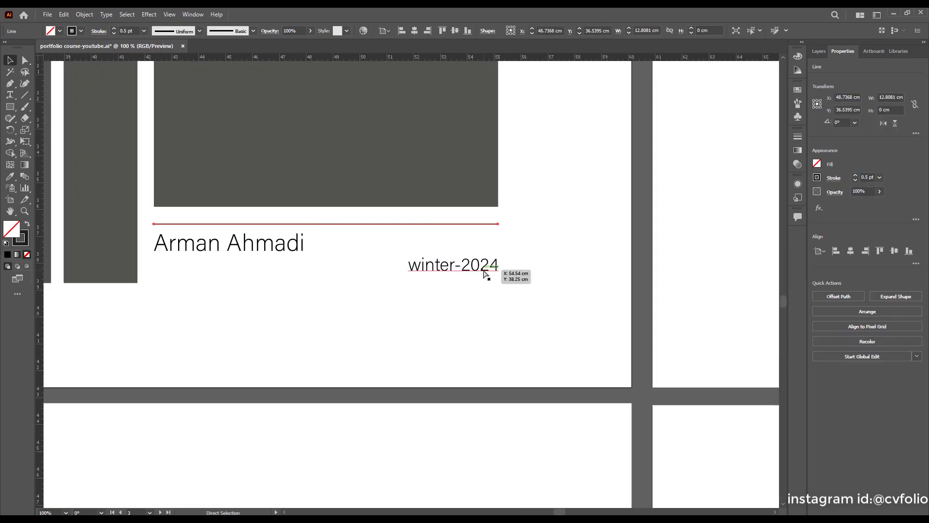
key("v")
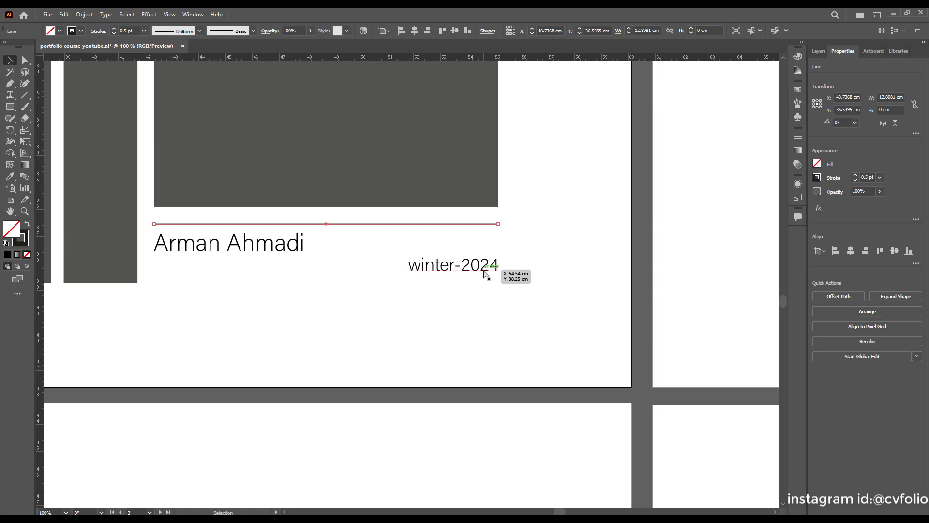
key("alt+shift+Down")
key("shift+Down")
key("shift+Down")
key("shift+Down")
key("shift+Down")
key("shift+Down")
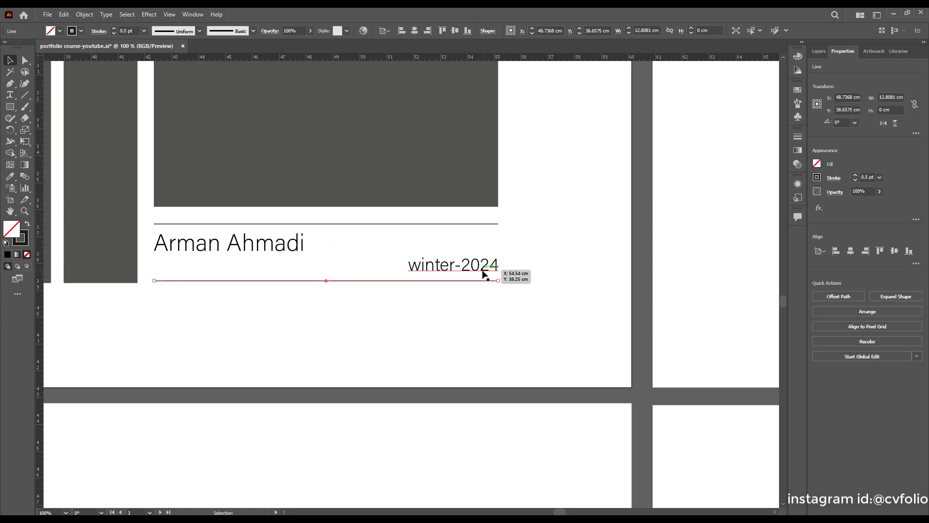
scroll(161, 292, "up", 1)
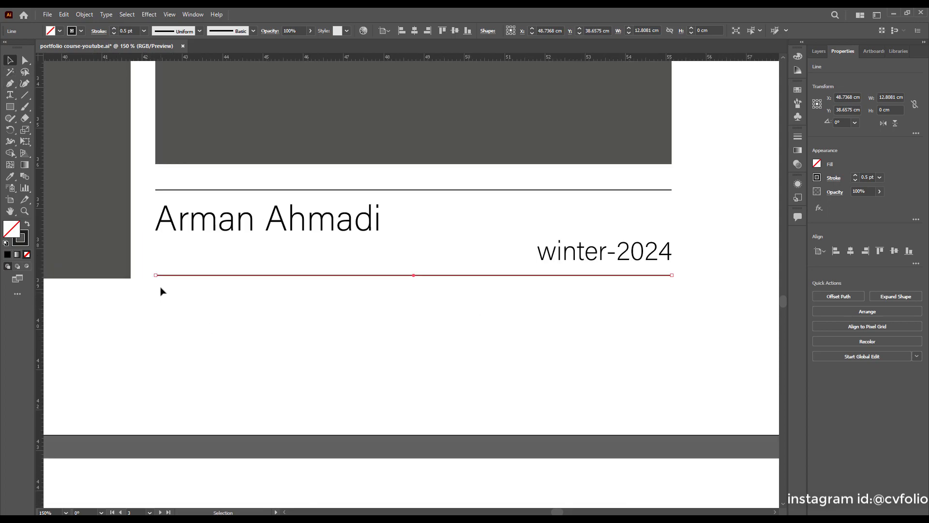
Shorten the copied line from its left end to about 3.41 cm, spanning just the date.
left_click(153, 278)
left_click(166, 275)
left_click_drag(156, 278, 539, 282)
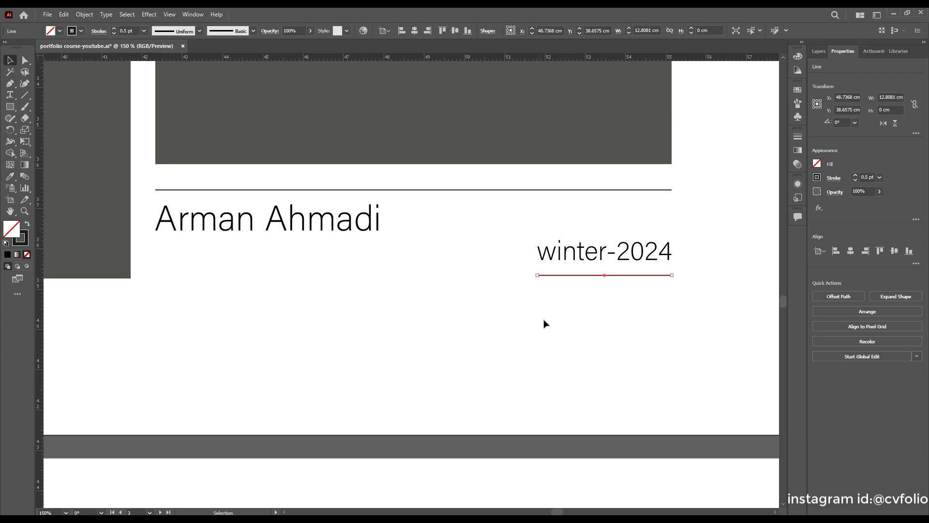
left_click(503, 328)
Alt-drag a copy of the name text onto the dark grey rectangle.
scroll(411, 298, "down", 4)
scroll(413, 300, "down", 2)
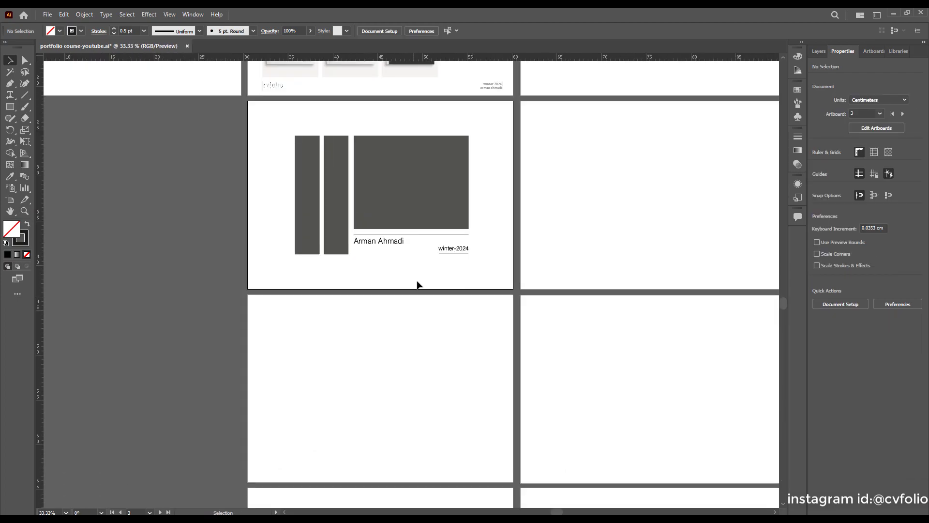
scroll(424, 264, "up", 3)
scroll(445, 253, "up", 1)
scroll(482, 240, "down", 1)
scroll(450, 261, "up", 1)
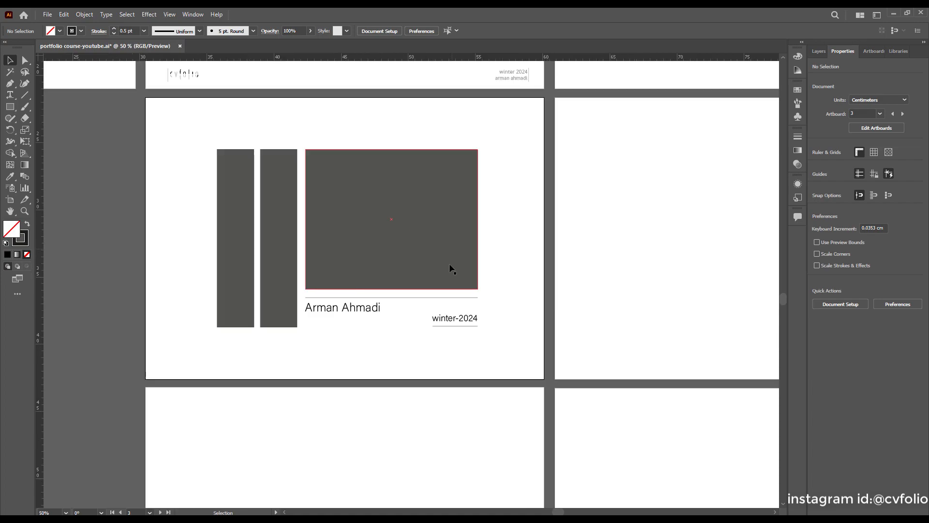
left_click(363, 314)
scroll(376, 367, "up", 2)
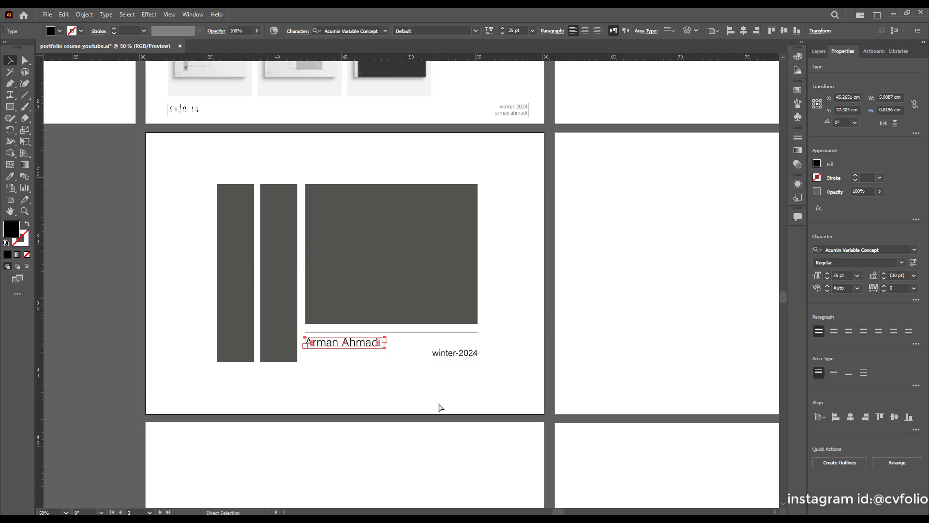
left_click_drag(361, 343, 363, 252)
Fill all characters of the copied name text with white.
double_click(368, 258)
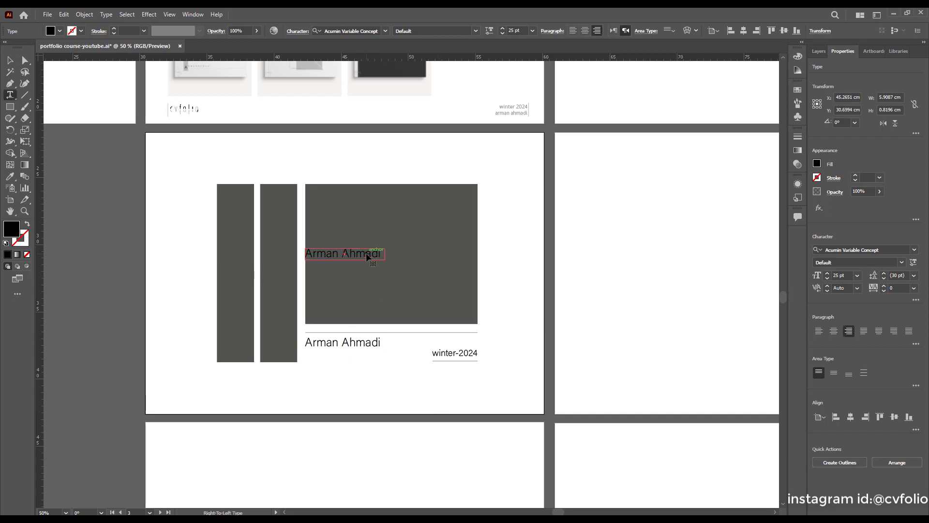
key("ctrl+a")
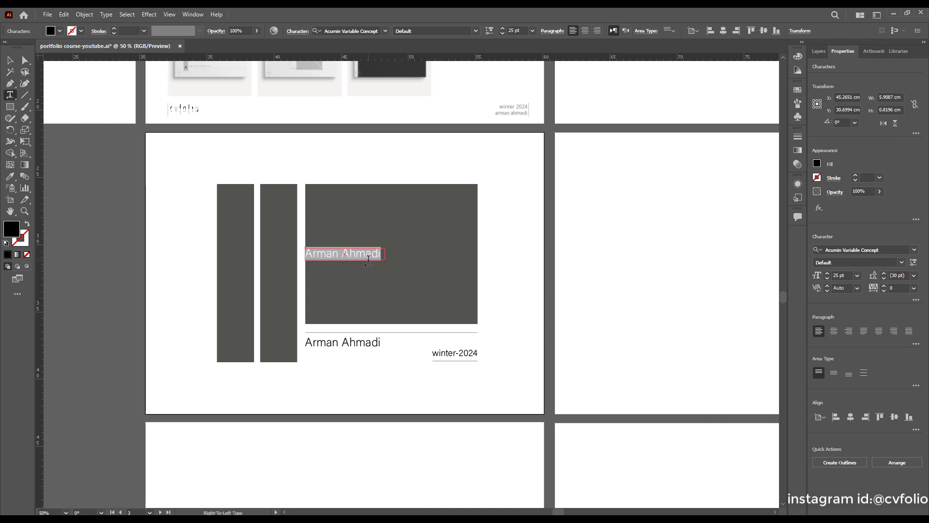
left_click(60, 32)
left_click(19, 48)
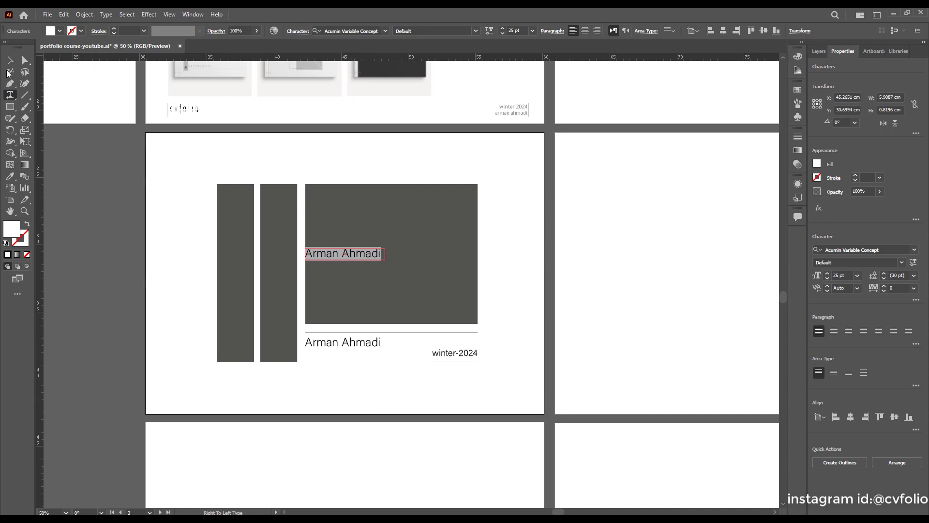
key("Escape")
left_click(387, 381)
scroll(378, 314, "up", 1)
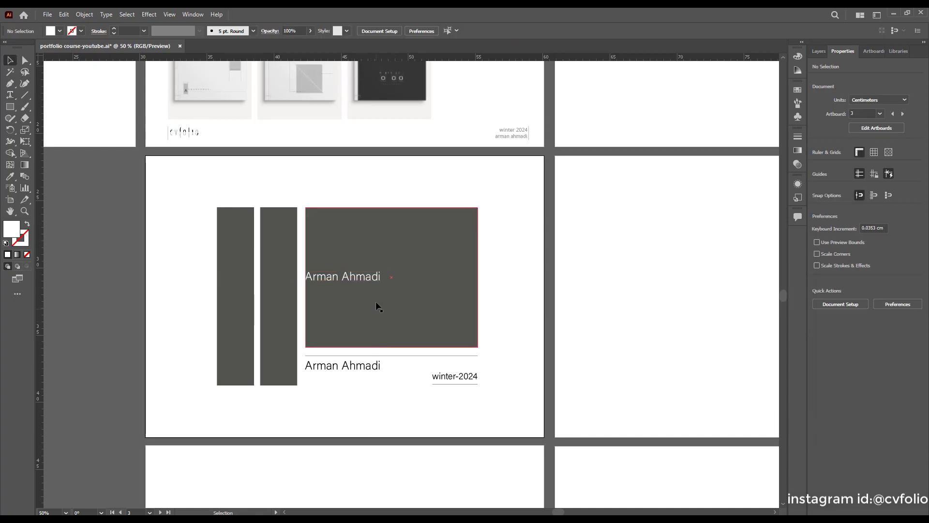
scroll(382, 291, "up", 1)
Nudge the white name slightly right and set it in Lalezar-Regular.
left_click(372, 278)
left_click_drag(374, 281, 388, 281)
double_click(389, 281)
key("ctrl+a")
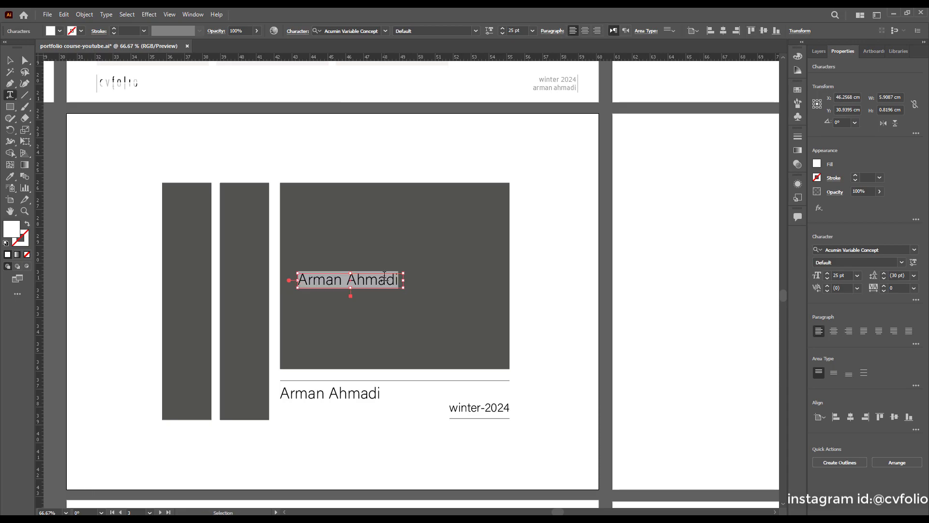
left_click(386, 32)
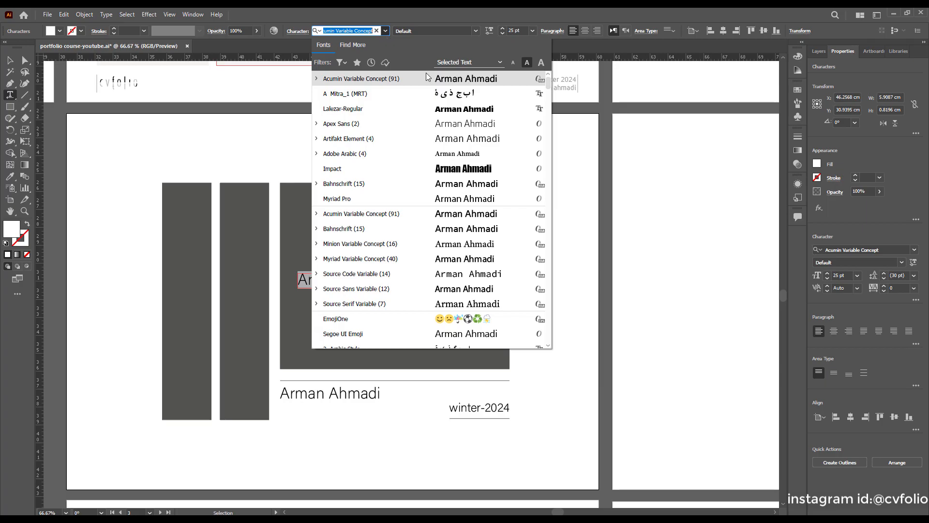
left_click(473, 111)
scroll(507, 294, "down", 3)
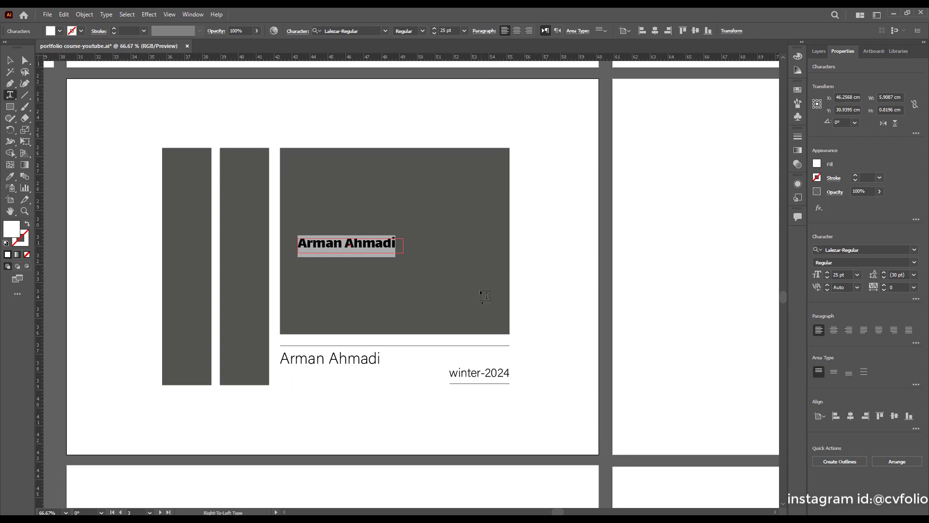
left_click(8, 61)
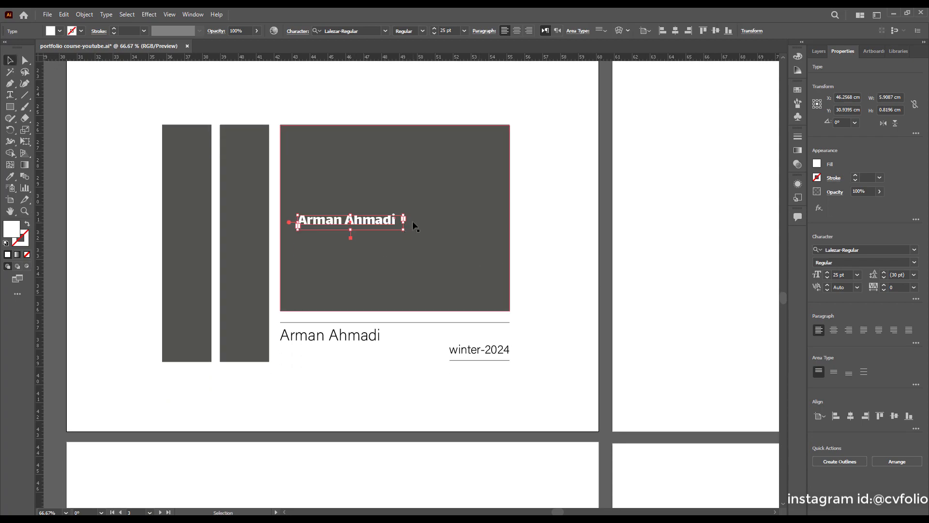
scroll(545, 238, "down", 2)
left_click(546, 238)
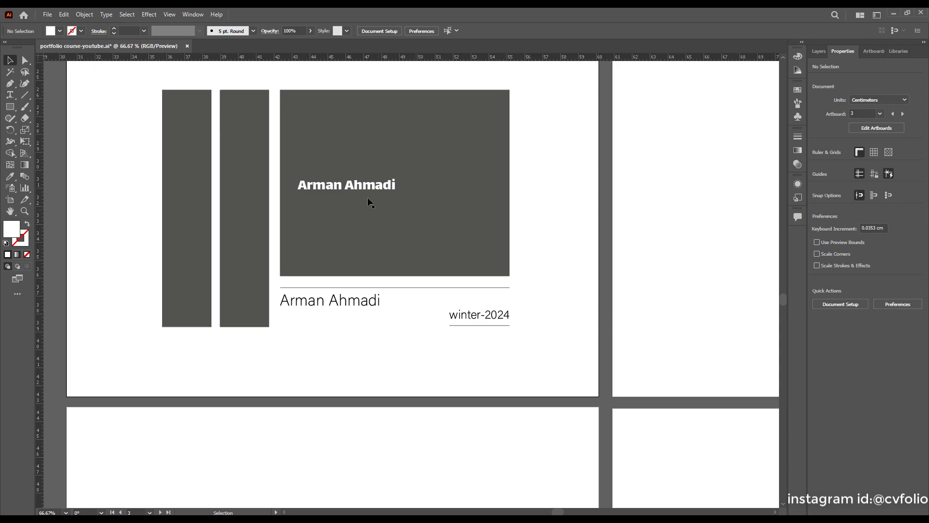
Replace the white text's content with the title 'architectural portfolio'.
double_click(360, 185)
key("ctrl+a")
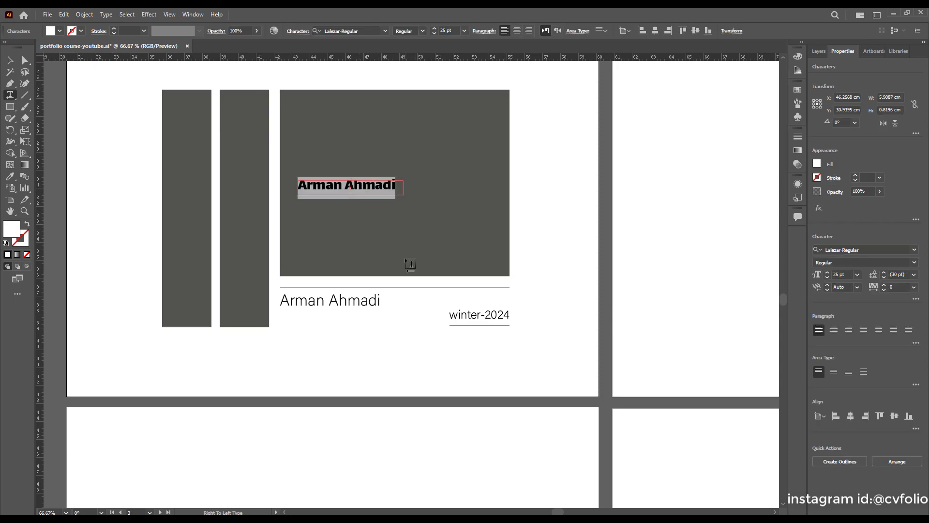
type("architectural")
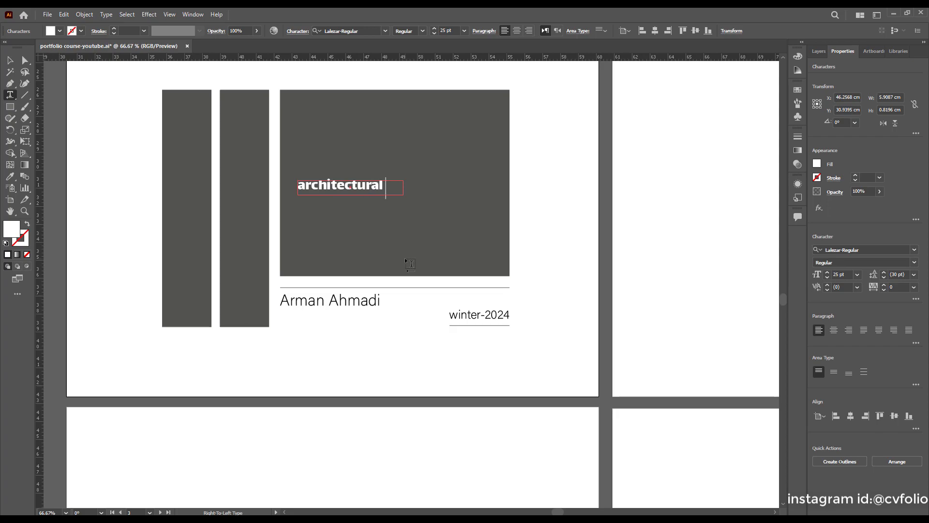
key("Escape")
key("v")
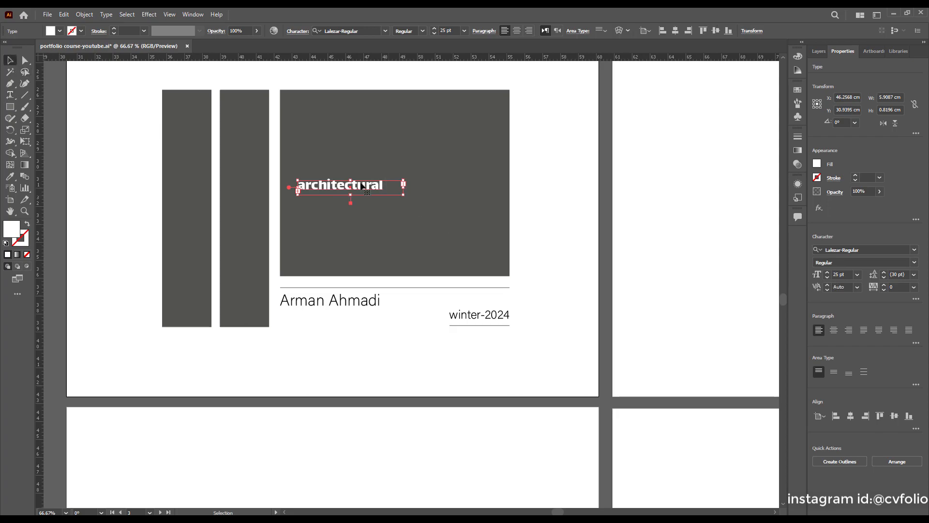
scroll(361, 199, "up", 2)
scroll(361, 198, "up", 1)
scroll(361, 198, "up", 1)
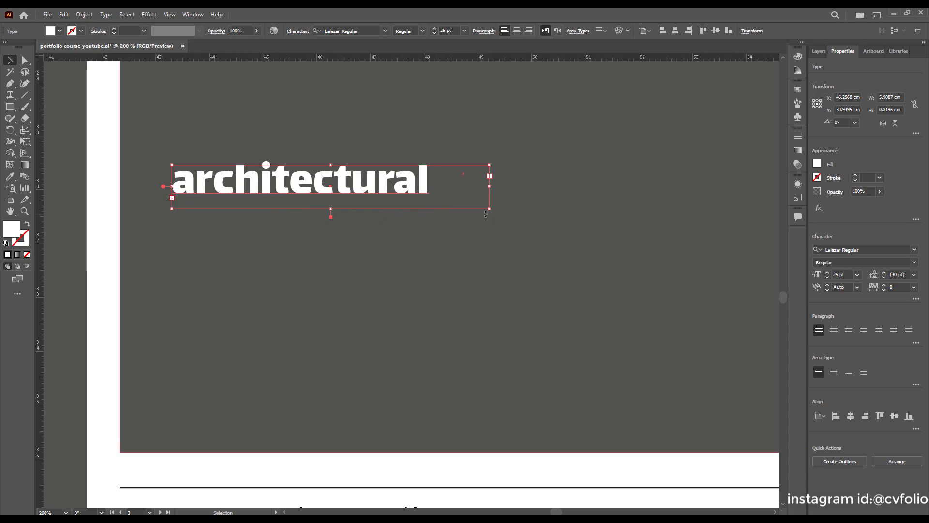
Widen the title's text box so 'portfolio' fits, and reposition it on the grey block.
left_click_drag(489, 208, 649, 218)
scroll(487, 293, "down", 3)
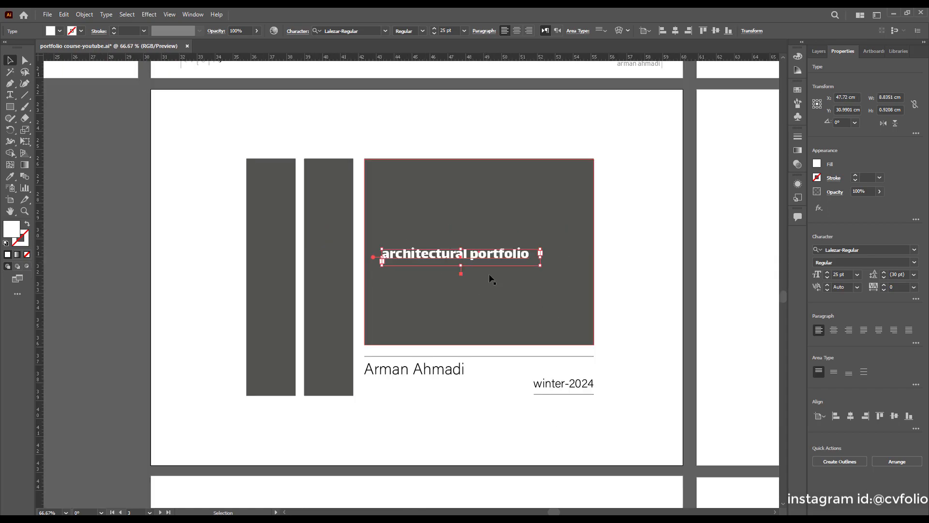
left_click(530, 265)
scroll(526, 264, "up", 2)
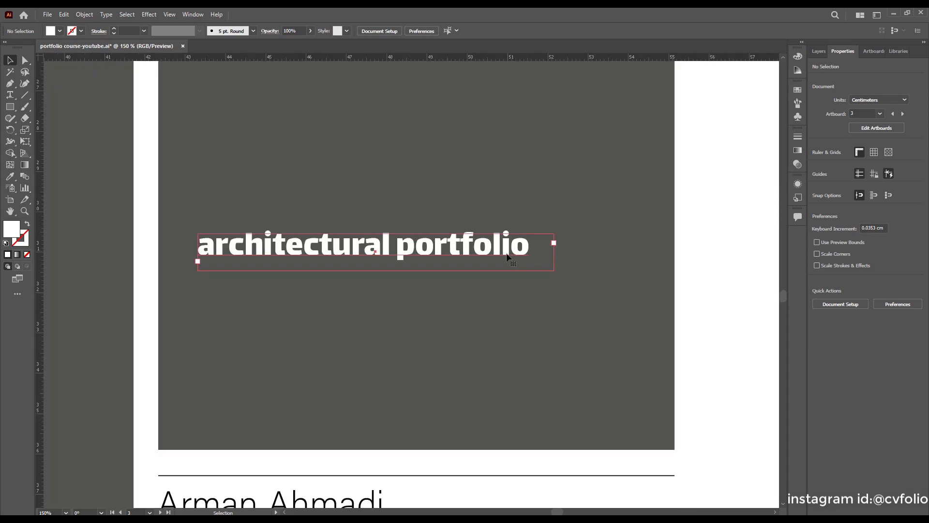
left_click(506, 252)
scroll(493, 281, "down", 3)
scroll(484, 288, "down", 2)
left_click_drag(457, 239, 448, 283)
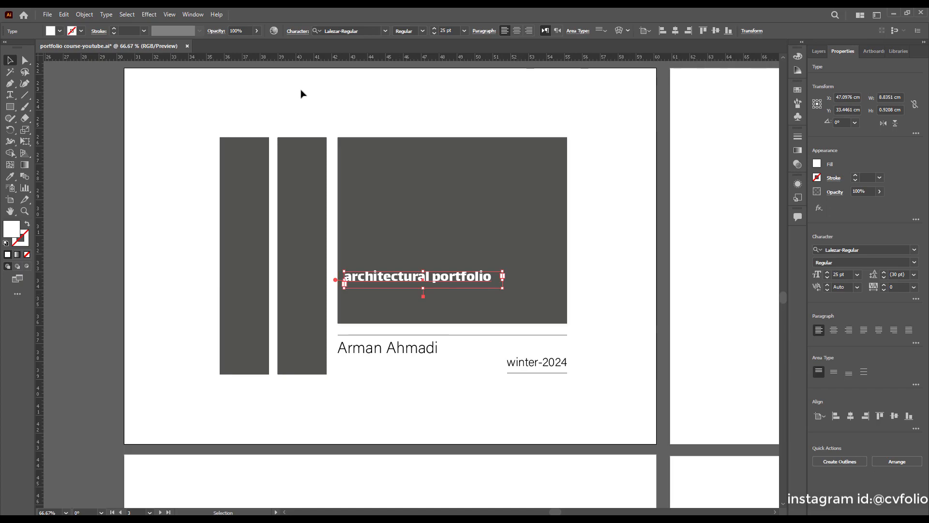
left_click(589, 321)
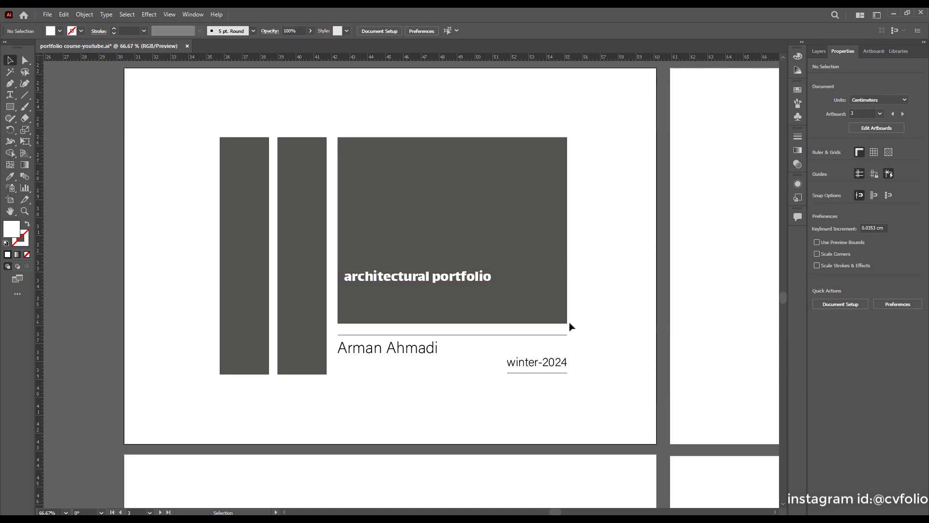
scroll(557, 318, "up", 2)
scroll(548, 324, "down", 4)
scroll(535, 328, "up", 1)
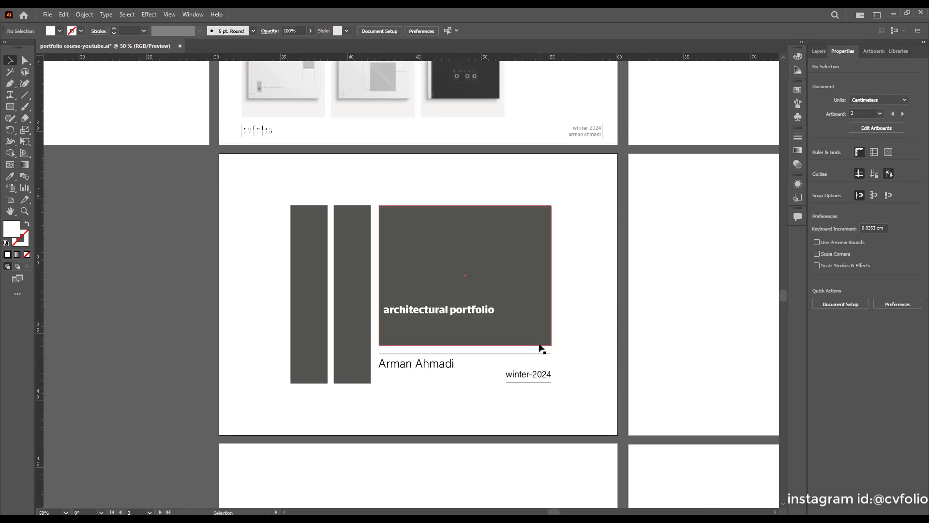
Draw a horizontal line right of the title and give it a white stroke.
left_click(26, 96)
scroll(583, 312, "up", 4)
mouse_move(246, 306)
left_mouse_down()
mouse_move(339, 337)
mouse_move(402, 310)
mouse_move(431, 312)
mouse_move(422, 311)
left_mouse_up()
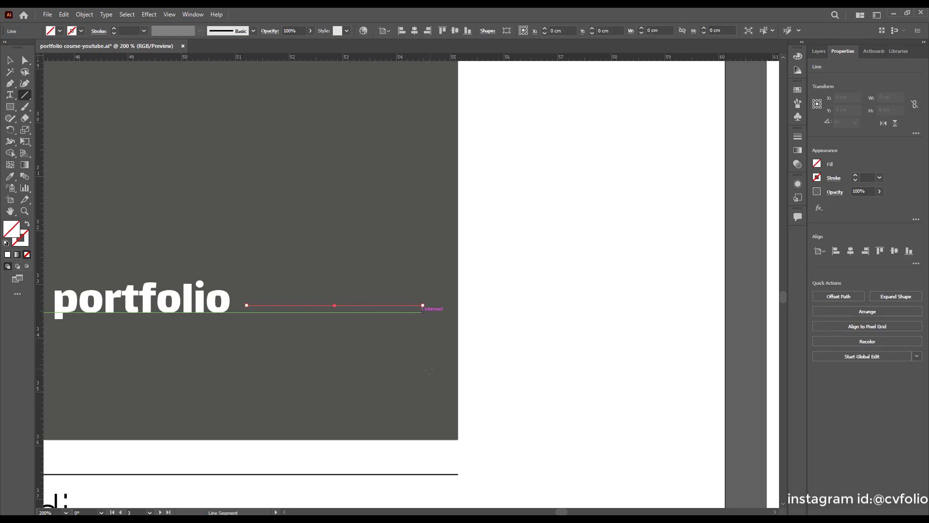
left_click(82, 31)
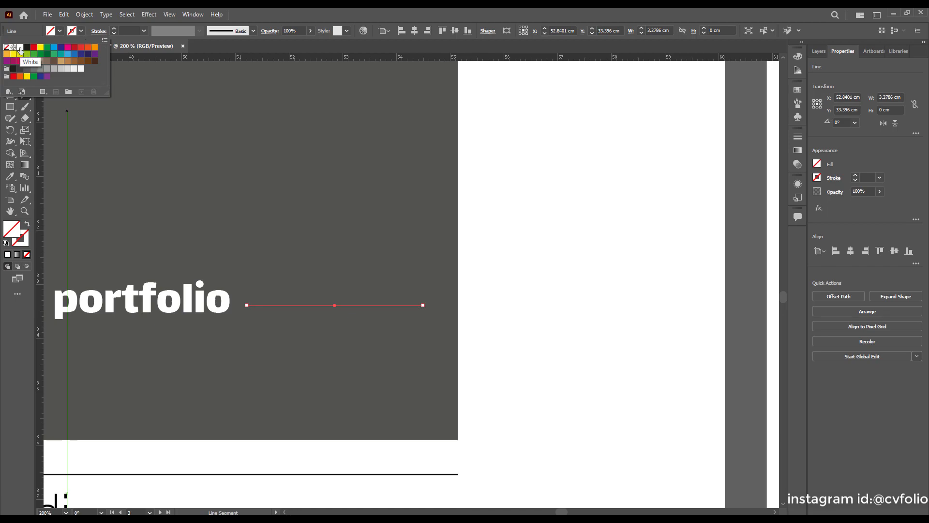
left_click(20, 48)
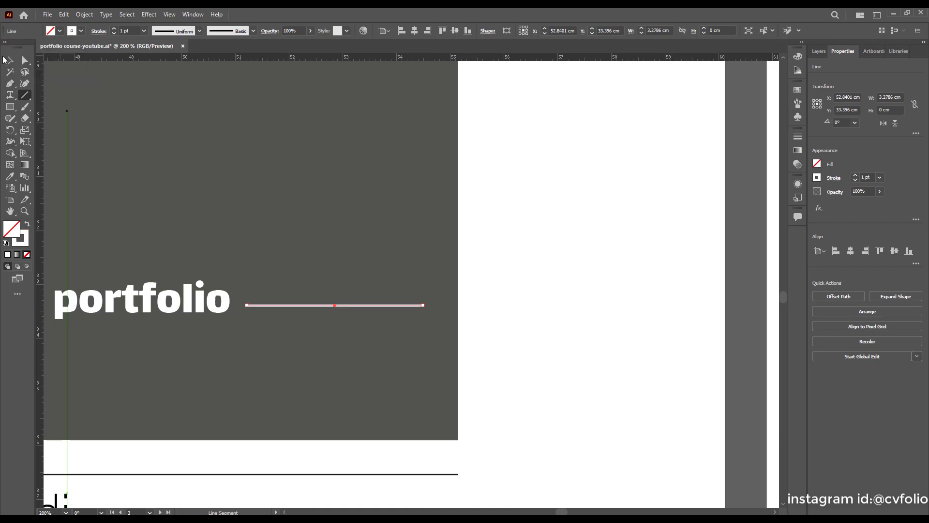
left_click(517, 353)
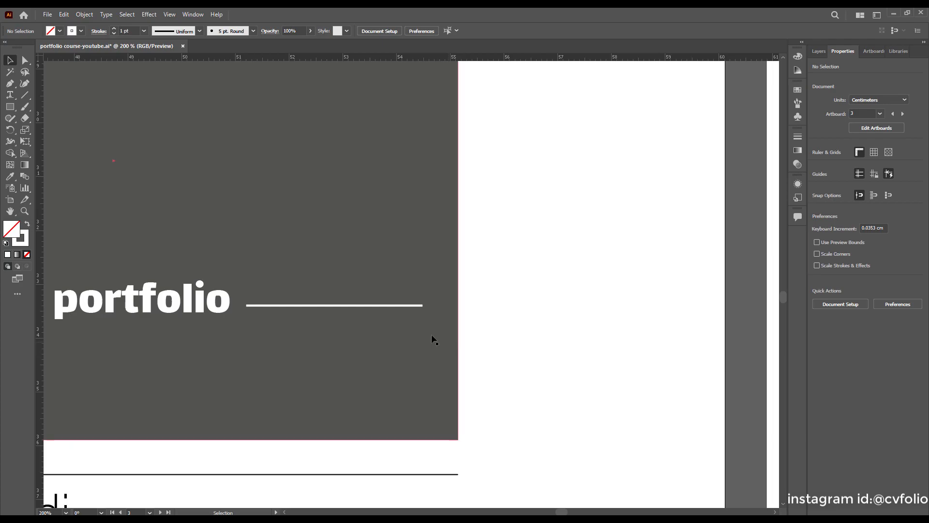
scroll(436, 341, "down", 2)
scroll(426, 334, "up", 2)
scroll(420, 336, "down", 3)
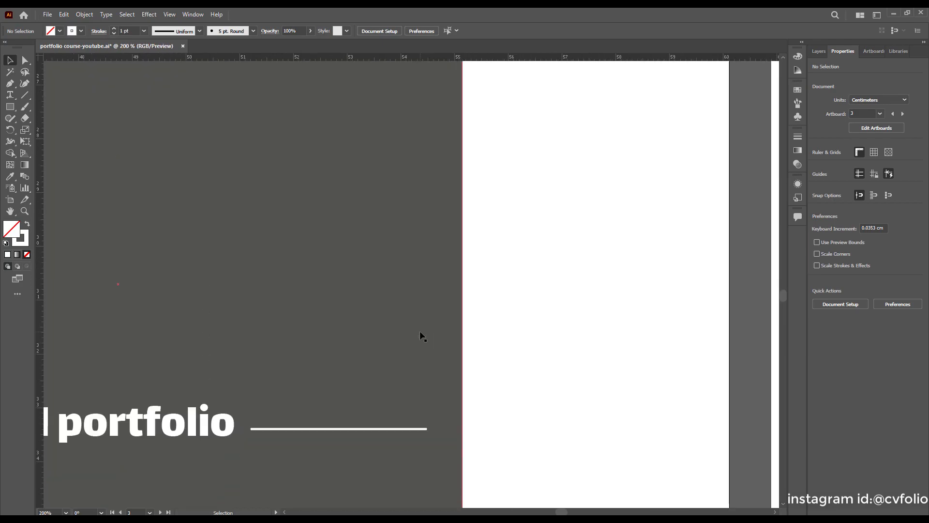
left_click(24, 95)
Draw a vertical line rising from the horizontal line's end up to the artboard top.
mouse_move(423, 363)
left_mouse_down()
mouse_move(435, 242)
mouse_move(420, 196)
mouse_move(421, 153)
left_mouse_up()
scroll(460, 359, "up", 3)
scroll(460, 359, "down", 4)
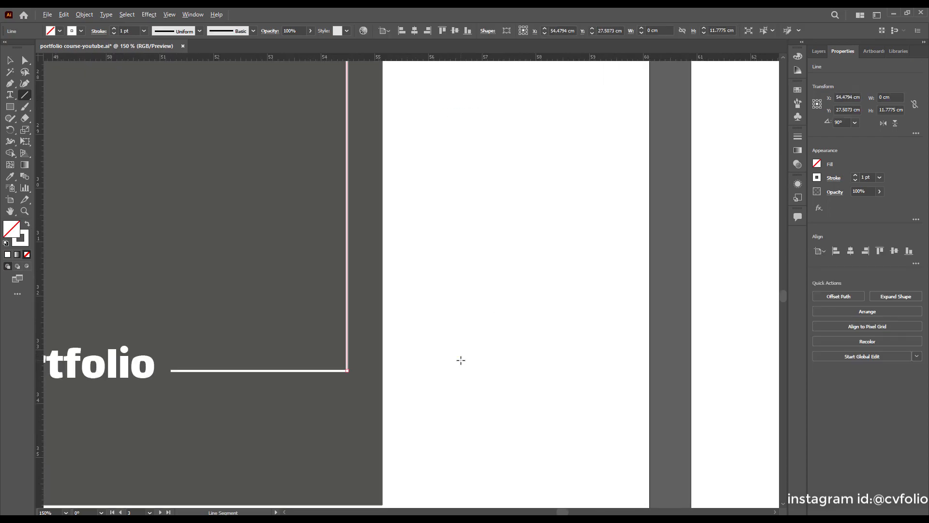
scroll(451, 358, "down", 2)
left_click(9, 60)
left_click(141, 101)
scroll(464, 259, "up", 2)
scroll(464, 254, "down", 2)
scroll(467, 276, "down", 1)
scroll(467, 296, "up", 1)
scroll(447, 319, "up", 2)
scroll(448, 321, "up", 5)
scroll(448, 322, "down", 2)
scroll(450, 323, "up", 1)
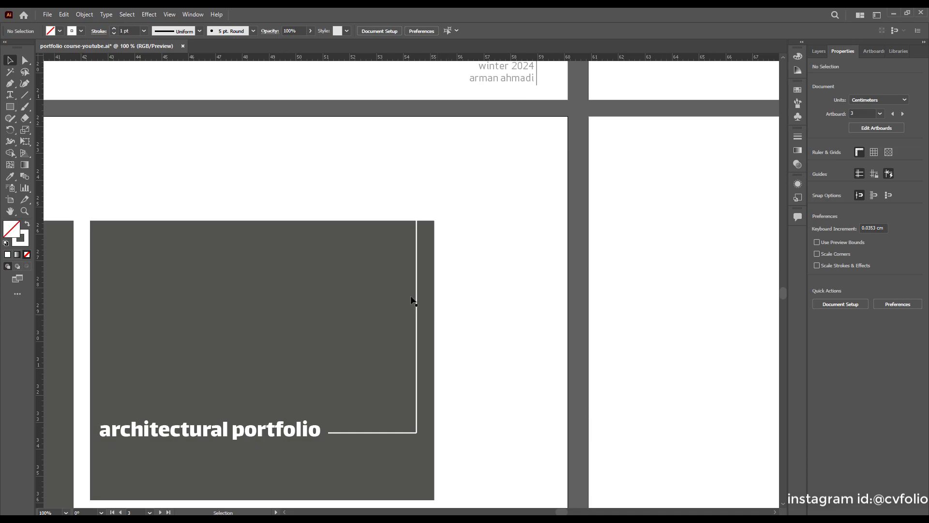
Cut the vertical line with the Scissors tool at the grey rectangle's top edge.
left_click(416, 266)
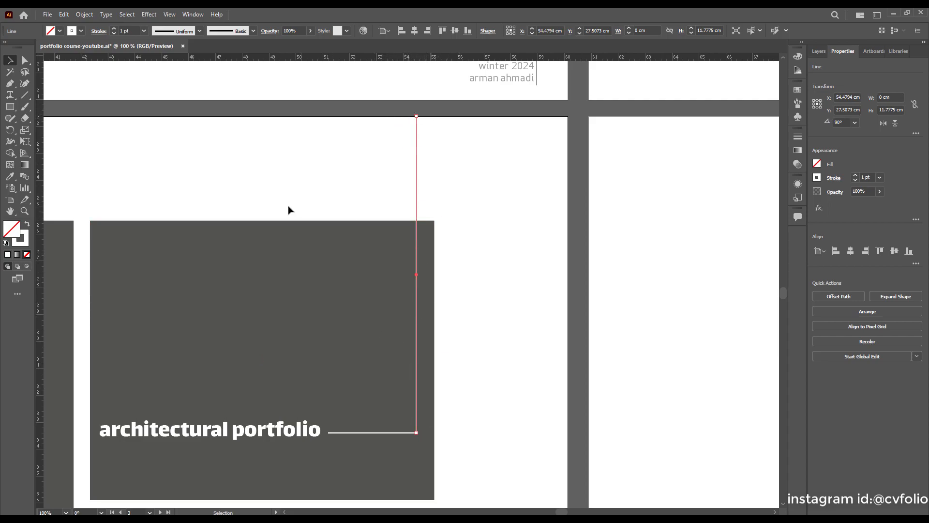
left_click(26, 118)
left_click(68, 130)
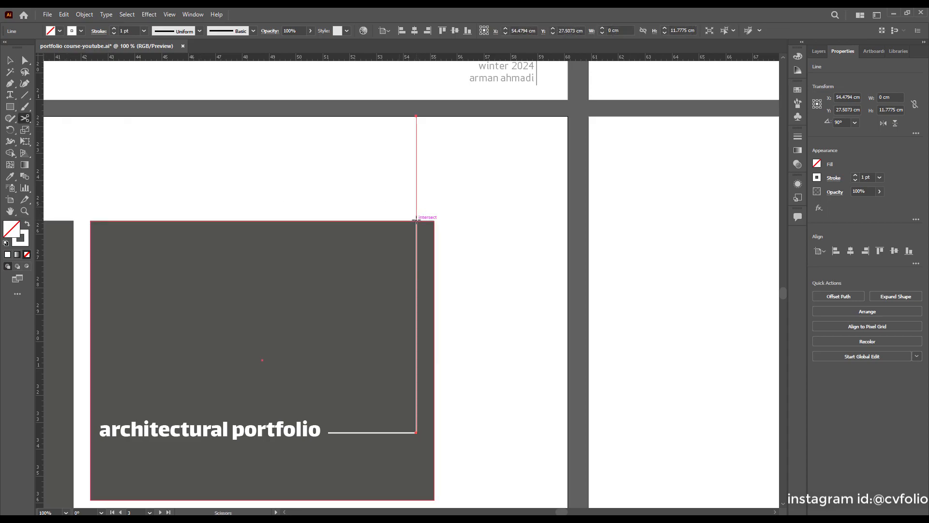
left_click(416, 220)
key("v")
left_click(416, 169)
key("Delete")
key("ctrl+z")
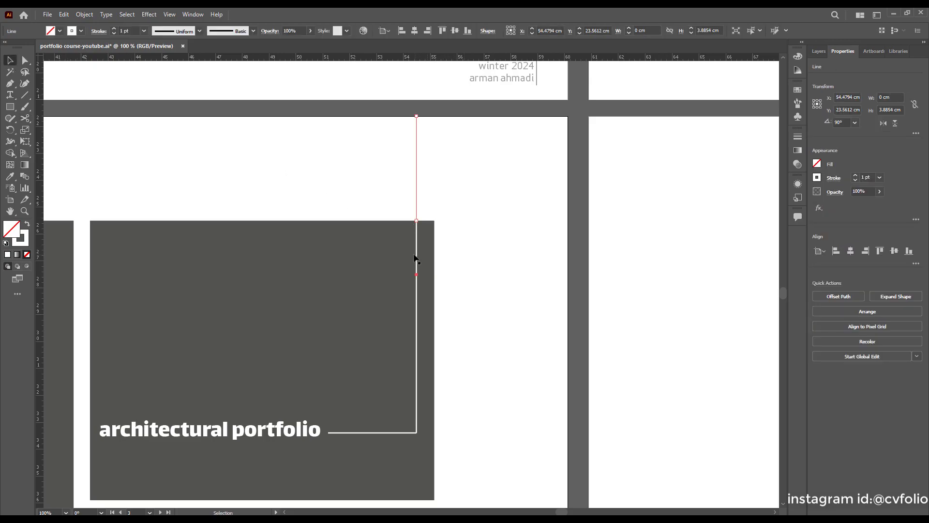
Give the line segment above the rectangle a dark stroke.
left_click(416, 254)
left_click_drag(476, 138, 288, 178)
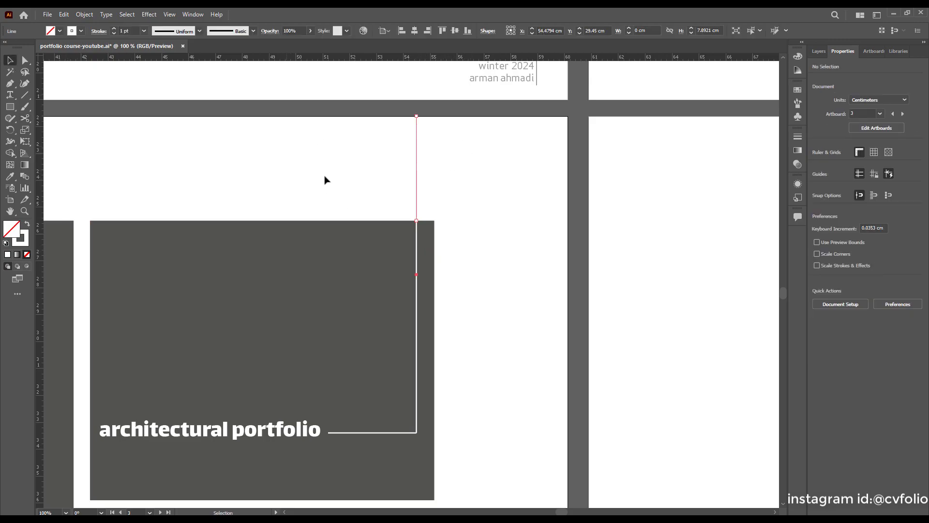
left_click(81, 31)
left_click(21, 49)
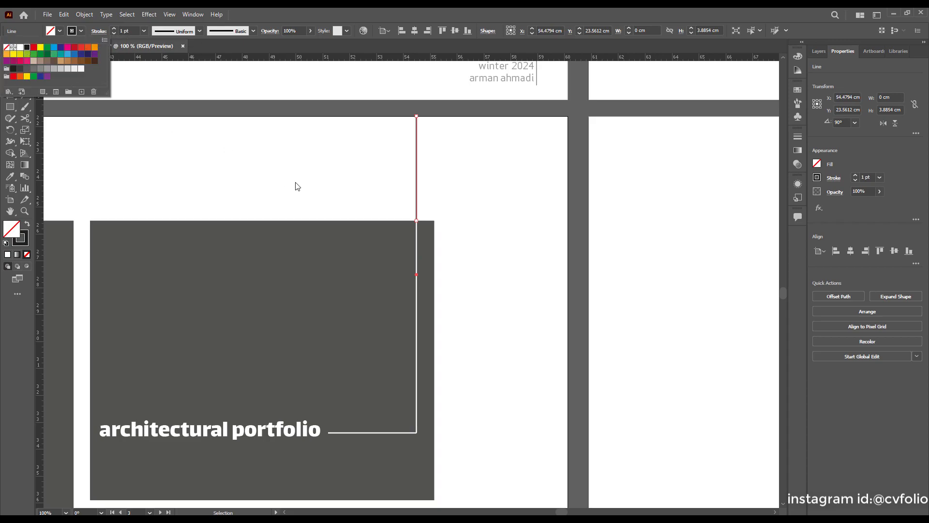
left_click(327, 182)
key("ctrl+minus")
key("ctrl+minus")
scroll(446, 246, "up", 1)
scroll(448, 246, "down", 1)
scroll(447, 247, "down", 2)
scroll(378, 303, "up", 1)
scroll(378, 302, "up", 4)
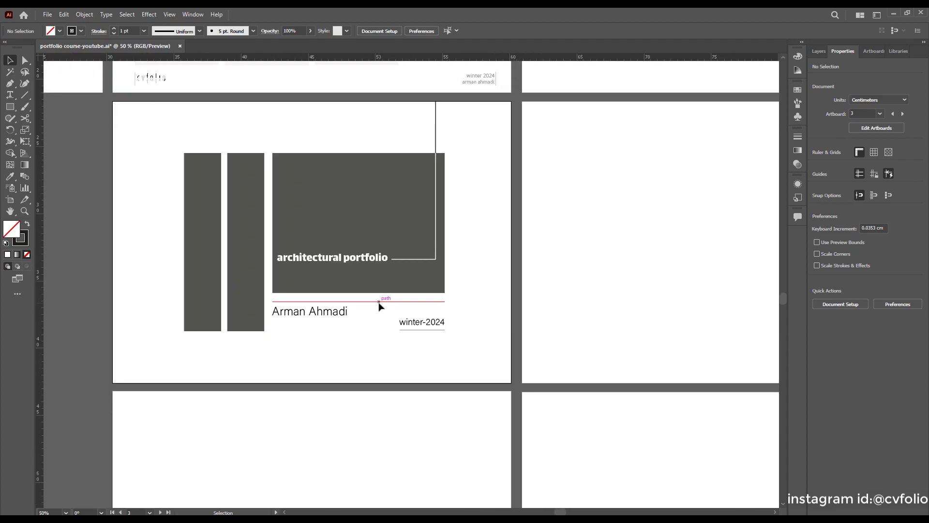
scroll(365, 334, "up", 1)
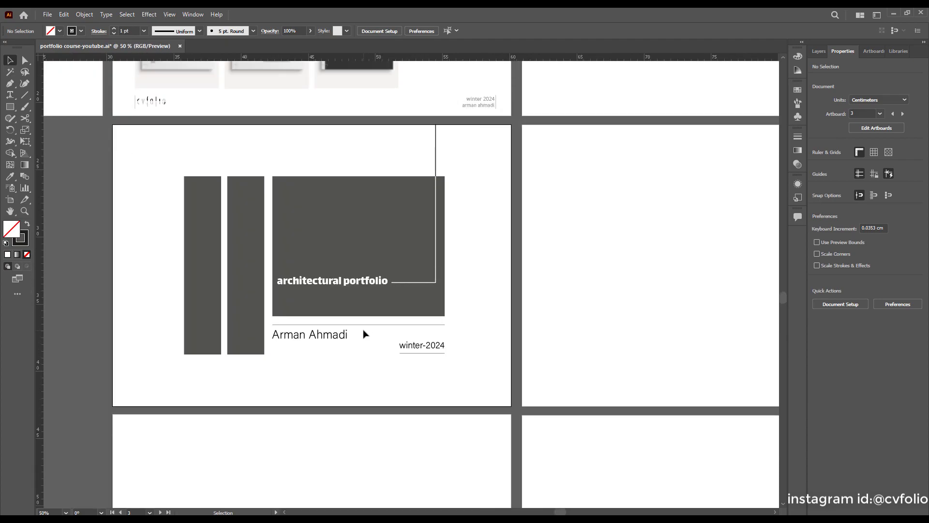
scroll(367, 333, "down", 1)
scroll(379, 359, "up", 1)
scroll(382, 358, "down", 1)
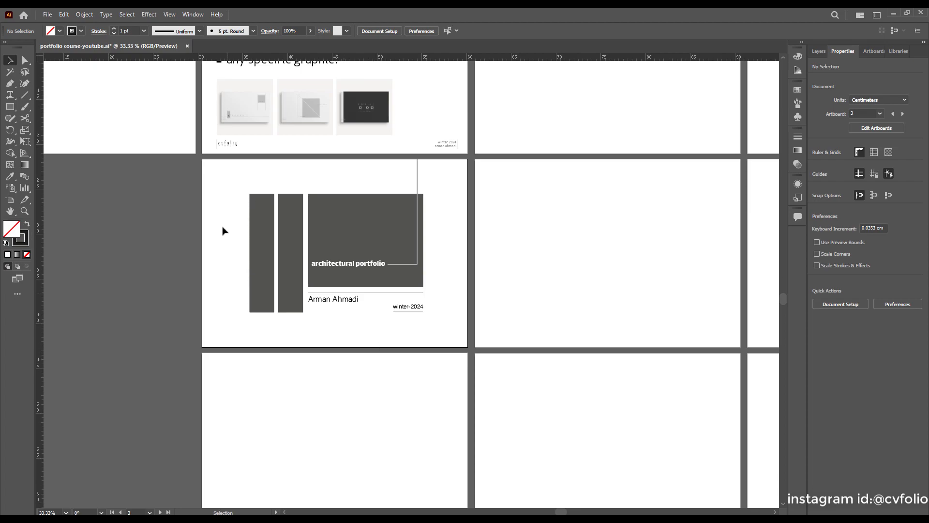
scroll(426, 309, "down", 1)
scroll(449, 311, "up", 1)
scroll(387, 337, "up", 1)
scroll(387, 337, "up", 2)
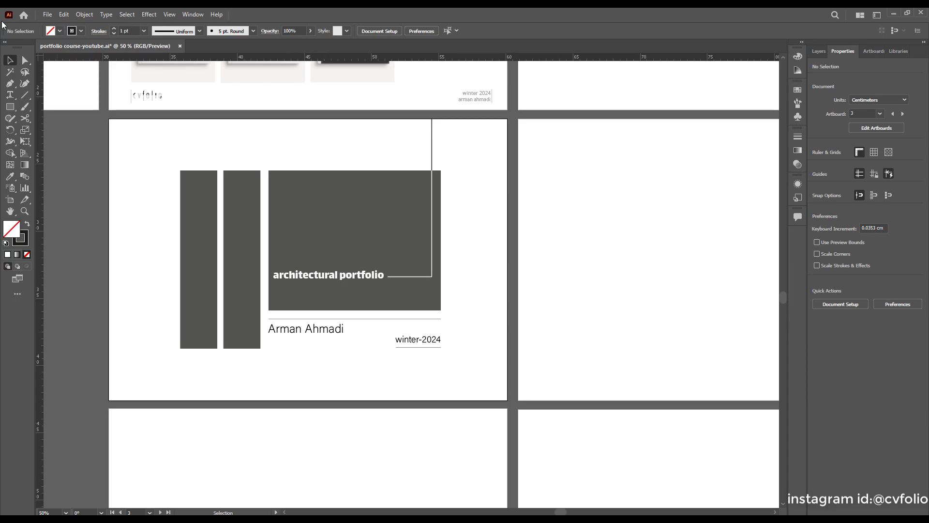
Start Export As to the Desktop with file name 'cover design-1st practice-cvfolio'.
left_click(48, 15)
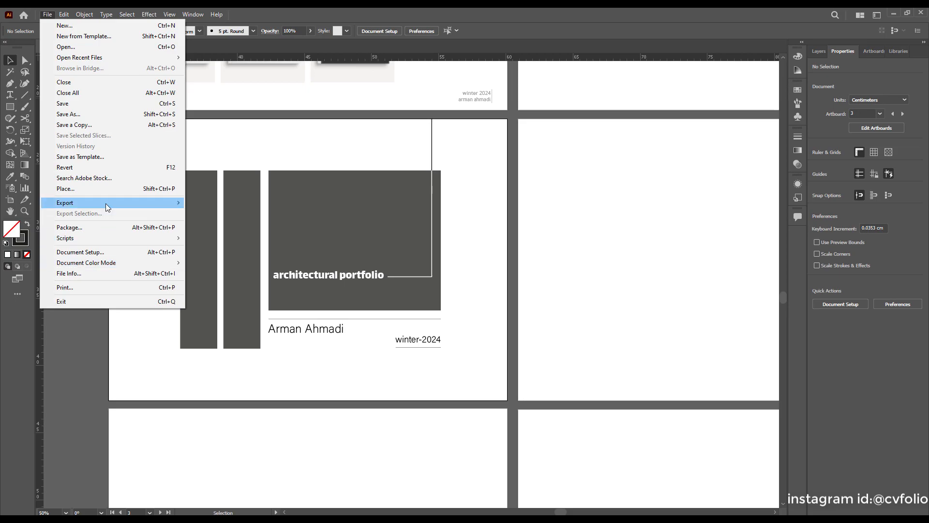
mouse_move(151, 203)
left_click(208, 213)
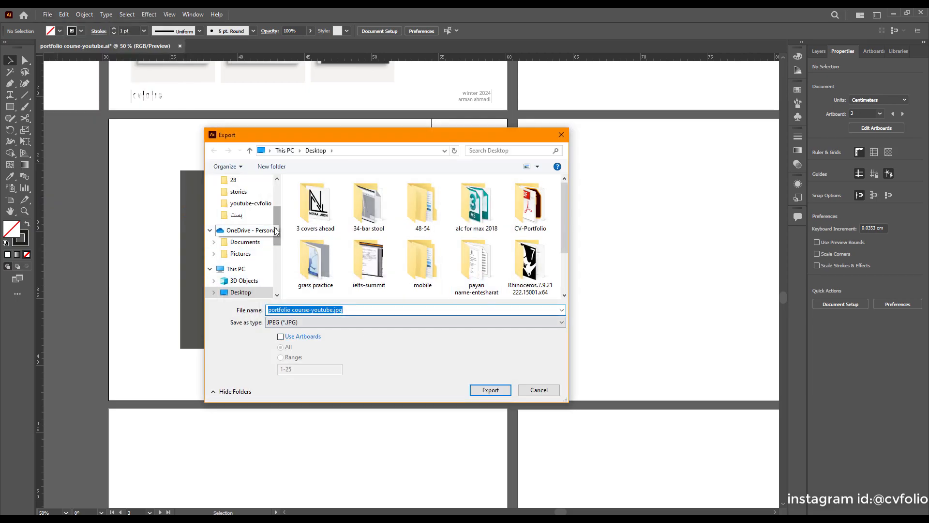
scroll(239, 213, "up", 3)
left_click(236, 200)
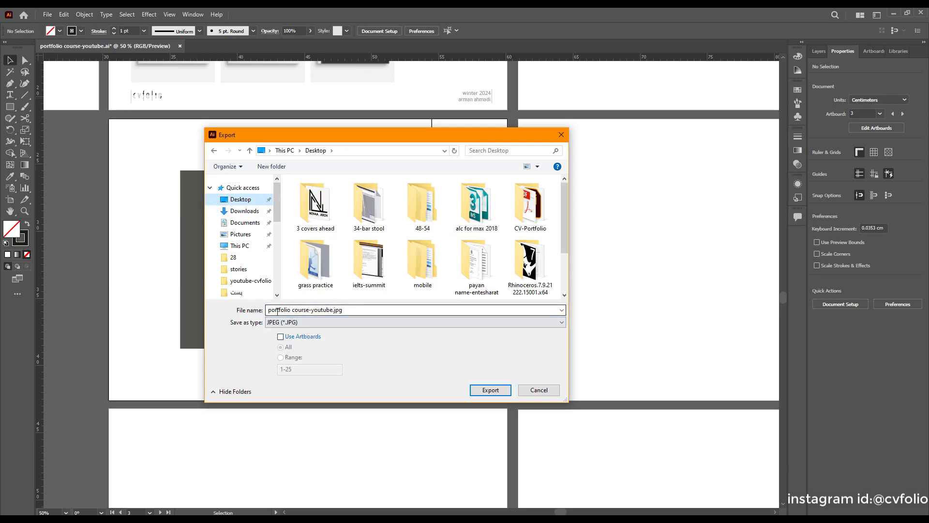
left_click(348, 309)
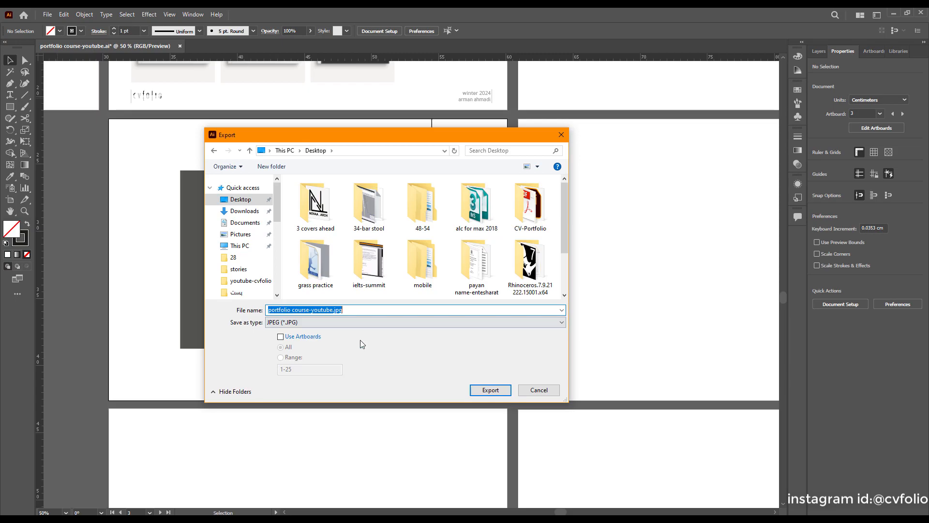
type("cover")
type("design-")
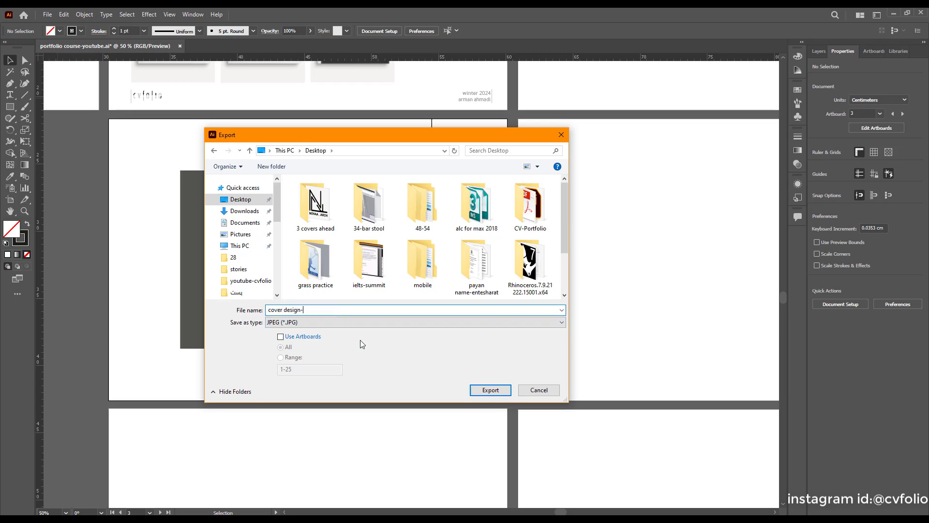
type("1st practice-cvfolio")
Tick Use Artboards and choose Range, selecting the existing 1-25 value.
left_click(282, 337)
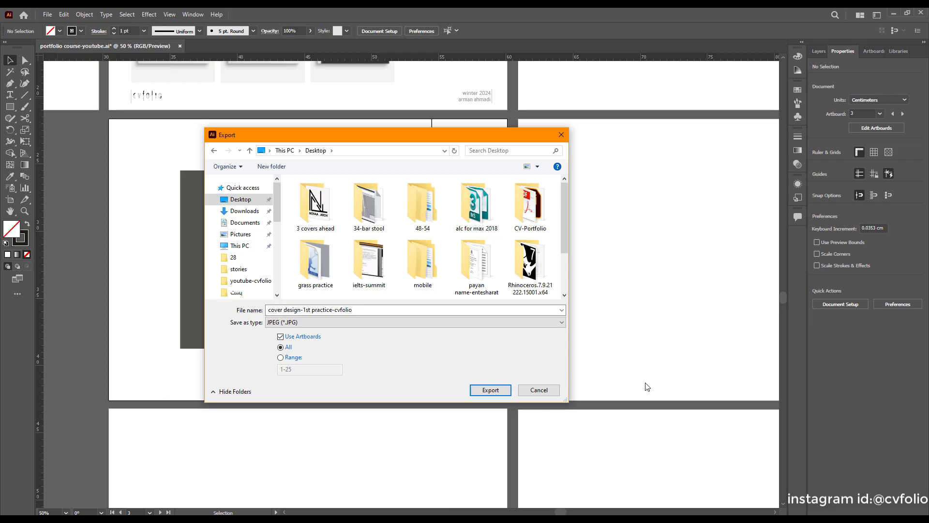
left_click(292, 358)
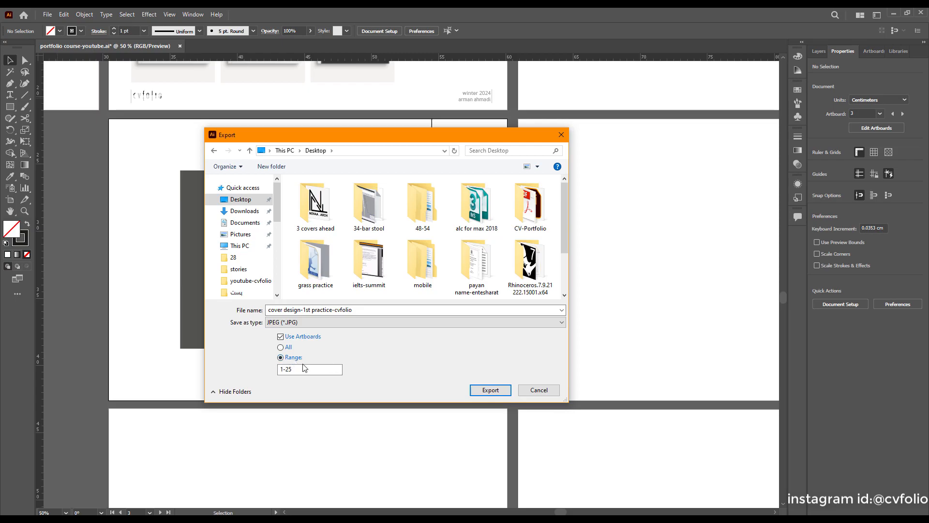
left_click_drag(299, 371, 279, 371)
Export only artboard 3 as JPEG and locate the file on the desktop.
type("3")
left_click(490, 389)
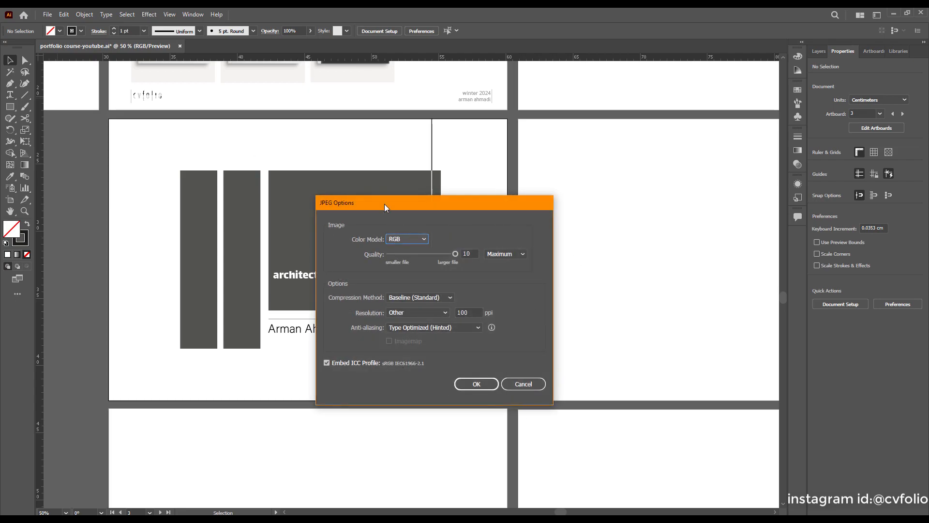
left_click_drag(406, 201, 368, 144)
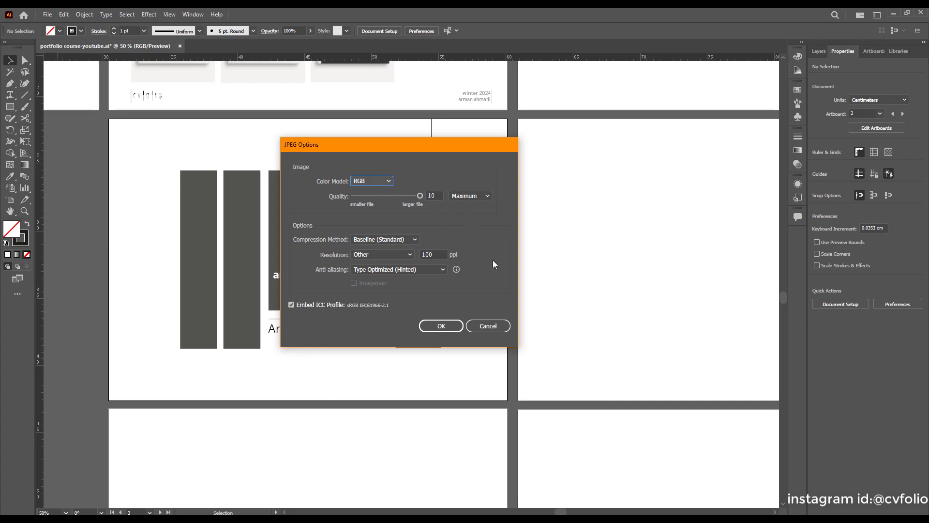
left_click(441, 325)
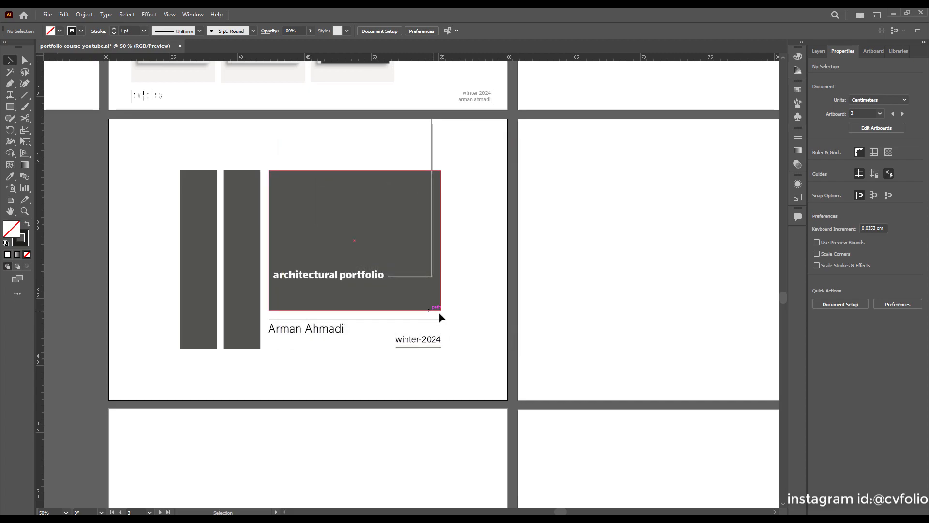
left_click(894, 14)
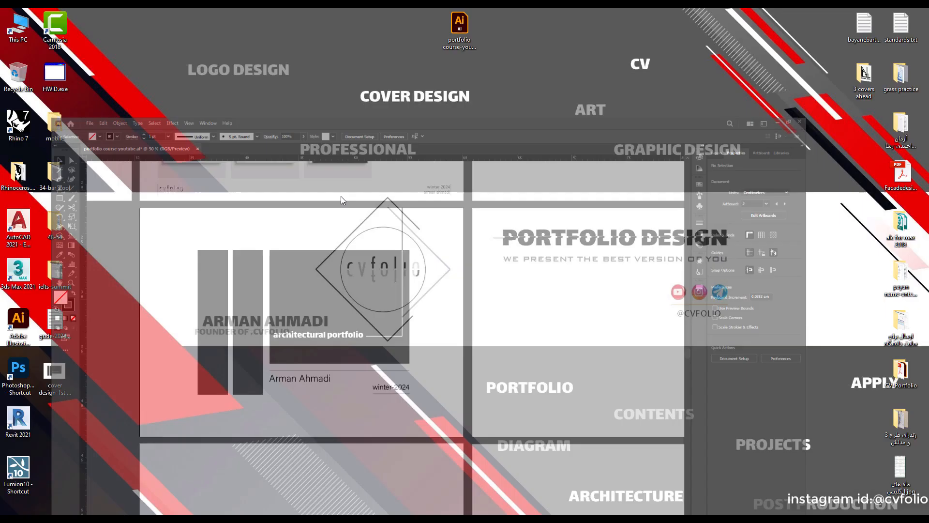
left_click(56, 384)
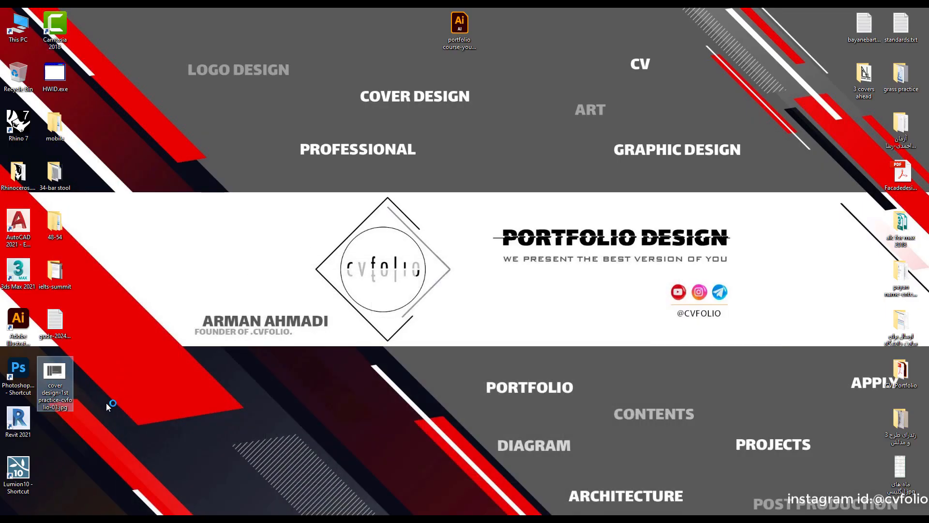